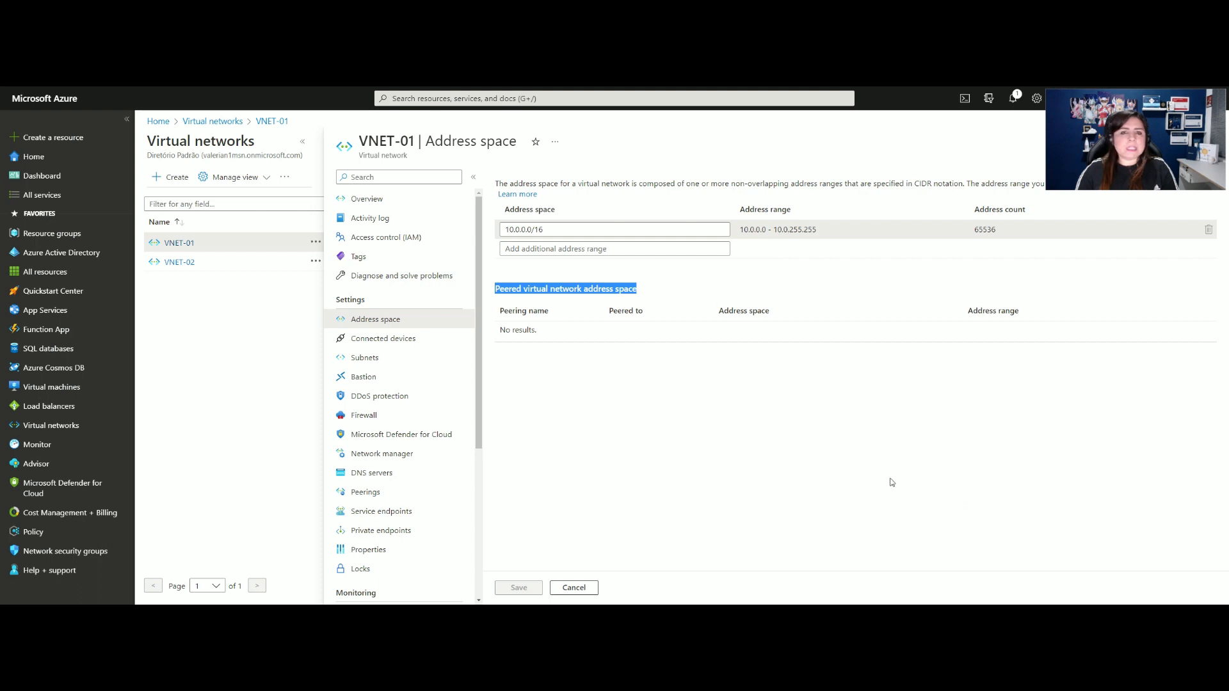
- Leave VNET-01's address space settings and open the network's overview
{"action": "left_click", "coordinate": [1094, 423]}
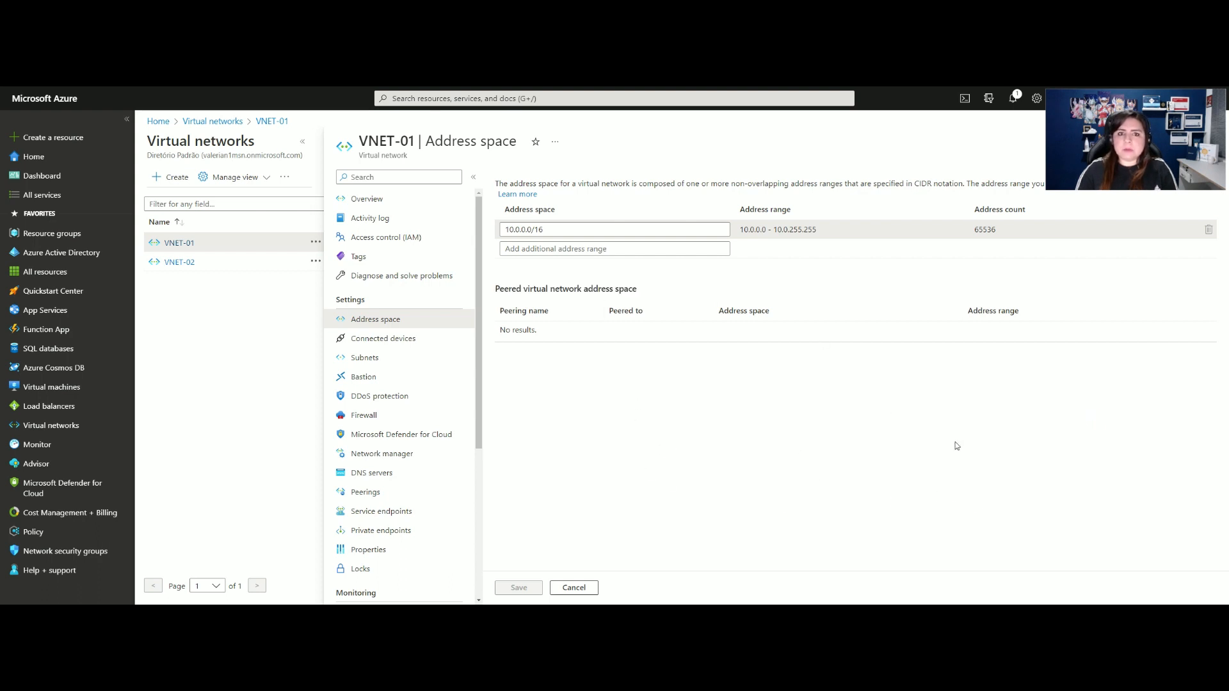
{"action": "double_click", "coordinate": [854, 333]}
{"action": "triple_click", "coordinate": [619, 408]}
{"action": "left_click", "coordinate": [367, 199]}
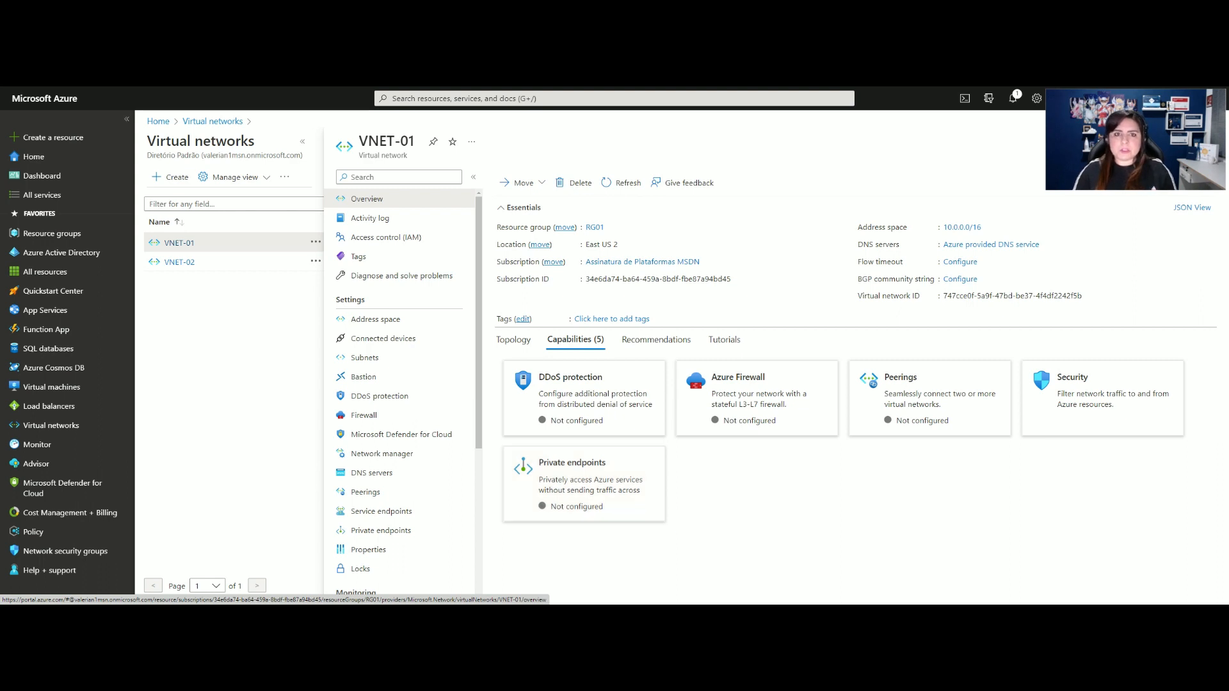
- Open VNET-02's address space and check its peered virtual network address space list
{"action": "key", "text": "Down"}
{"action": "key", "text": "Return"}
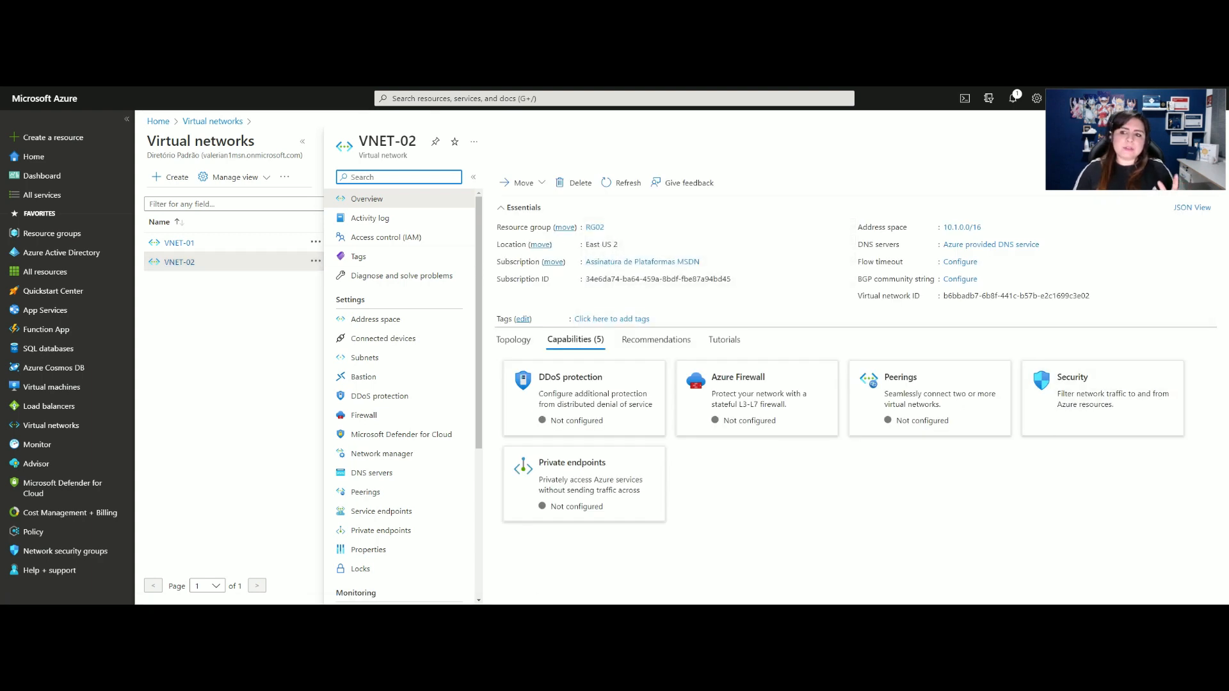
{"action": "left_click", "coordinate": [968, 228]}
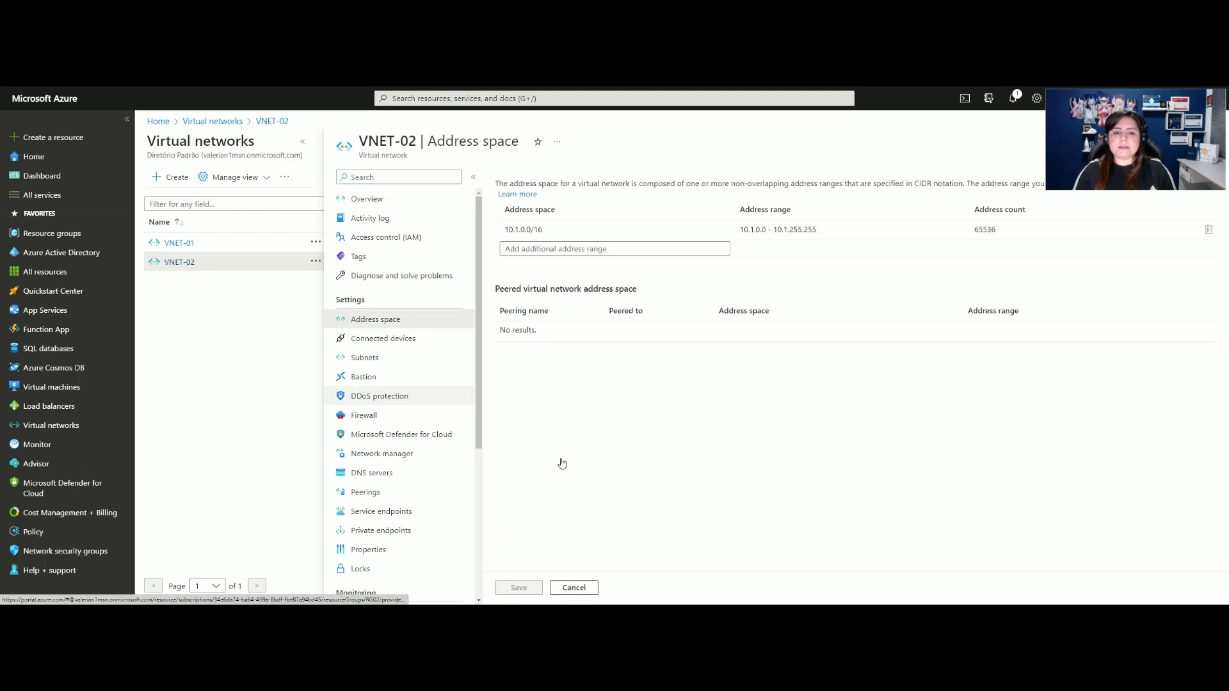
{"action": "left_click_drag", "start_coordinate": [500, 330], "coordinate": [522, 330]}
{"action": "left_click_drag", "start_coordinate": [687, 384], "coordinate": [818, 386]}
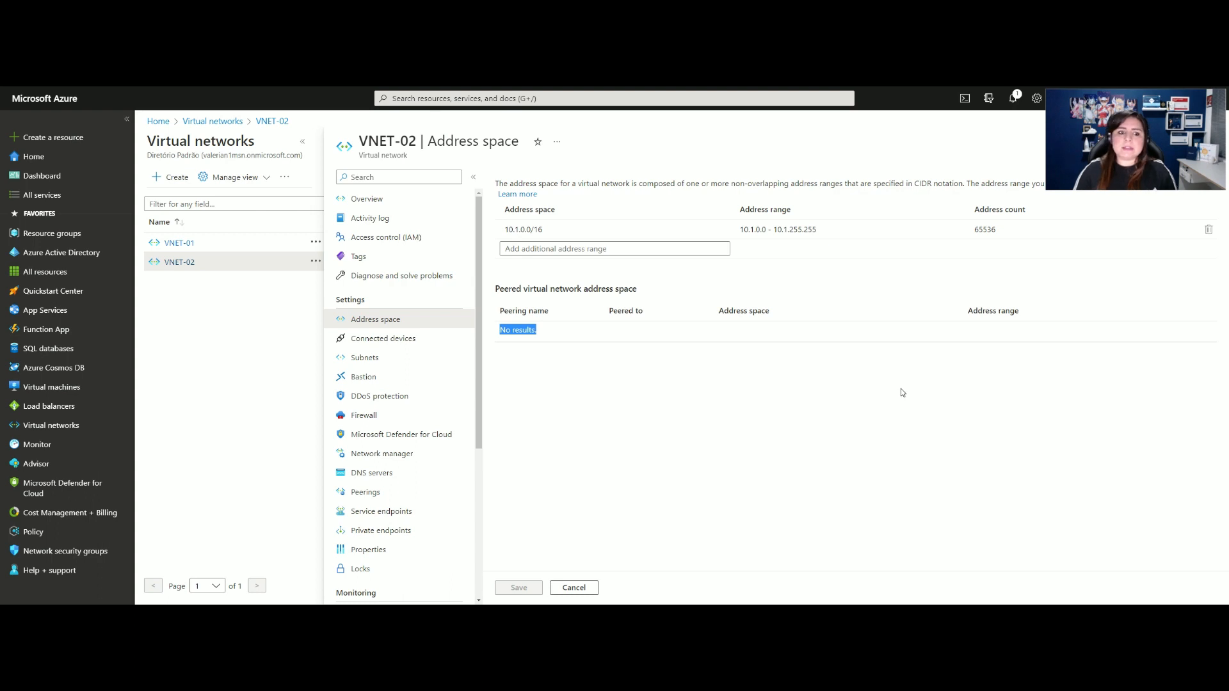
- Review the connected devices and their IP addresses for VNET-02 and VNET-01
{"action": "left_click", "coordinate": [383, 338]}
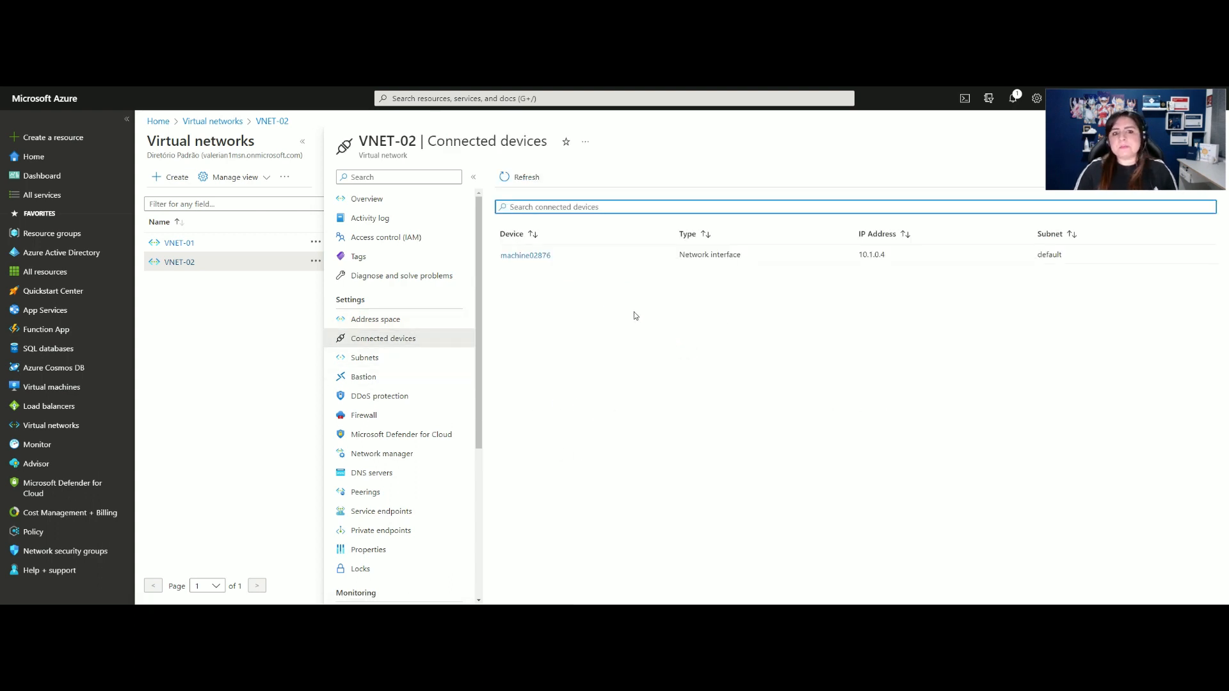
{"action": "left_click_drag", "start_coordinate": [552, 255], "coordinate": [500, 256]}
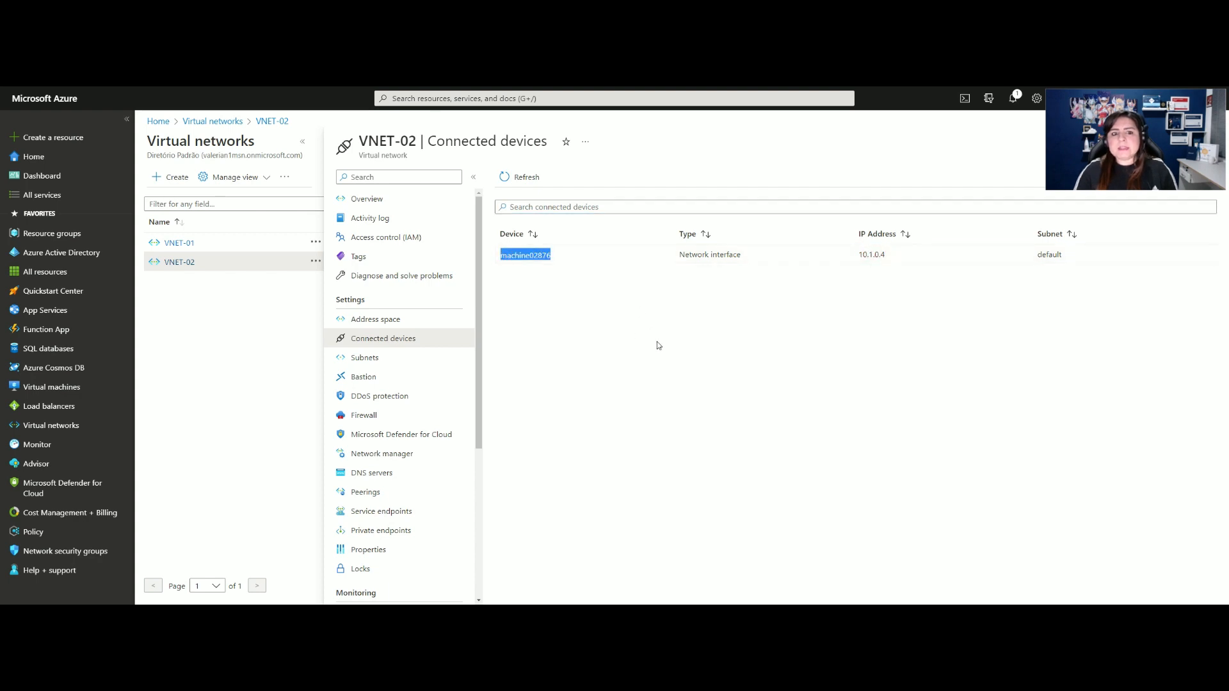
{"action": "left_click", "coordinate": [948, 400]}
{"action": "left_click", "coordinate": [1088, 330]}
{"action": "mouse_move", "coordinate": [889, 255]}
{"action": "left_mouse_down"}
{"action": "mouse_move", "coordinate": [854, 258]}
{"action": "mouse_move", "coordinate": [869, 272]}
{"action": "left_mouse_up"}
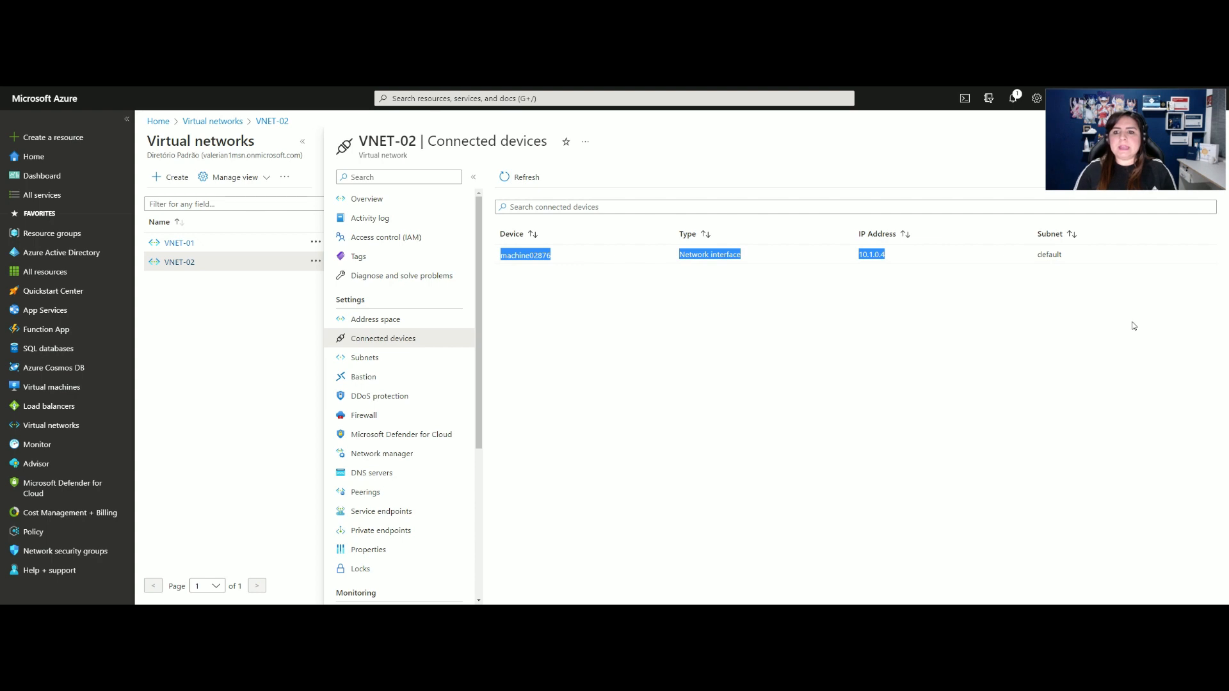
{"action": "left_click", "coordinate": [1150, 349]}
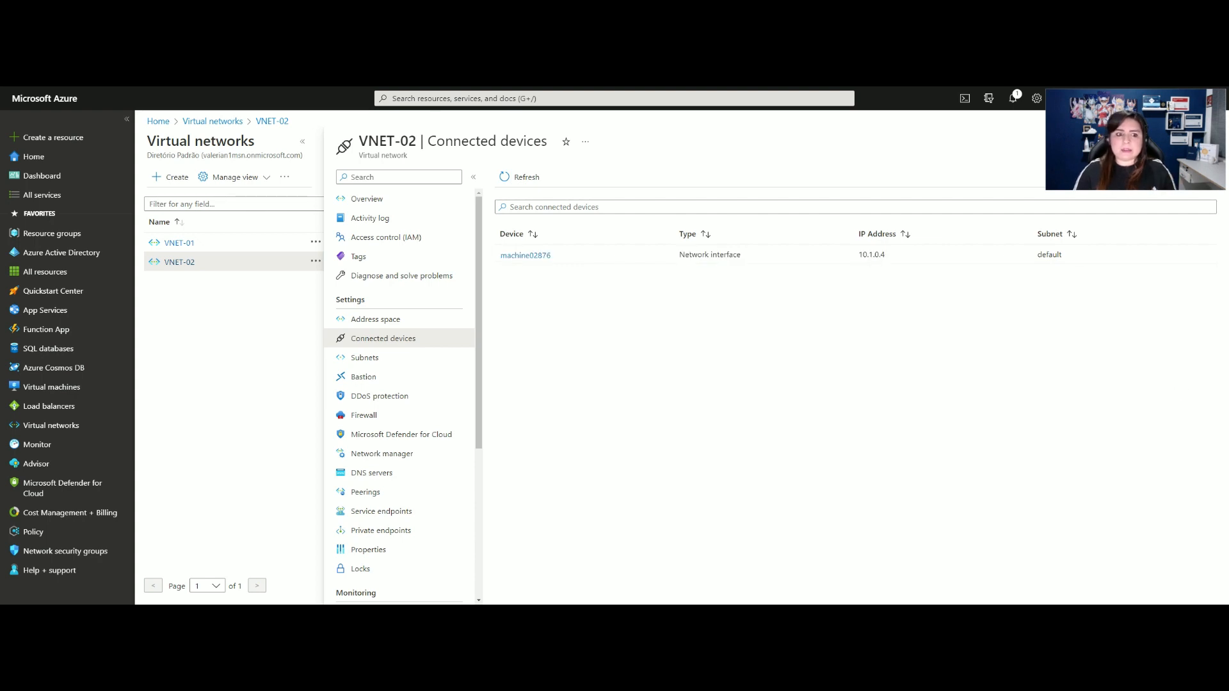
{"action": "left_click", "coordinate": [233, 243]}
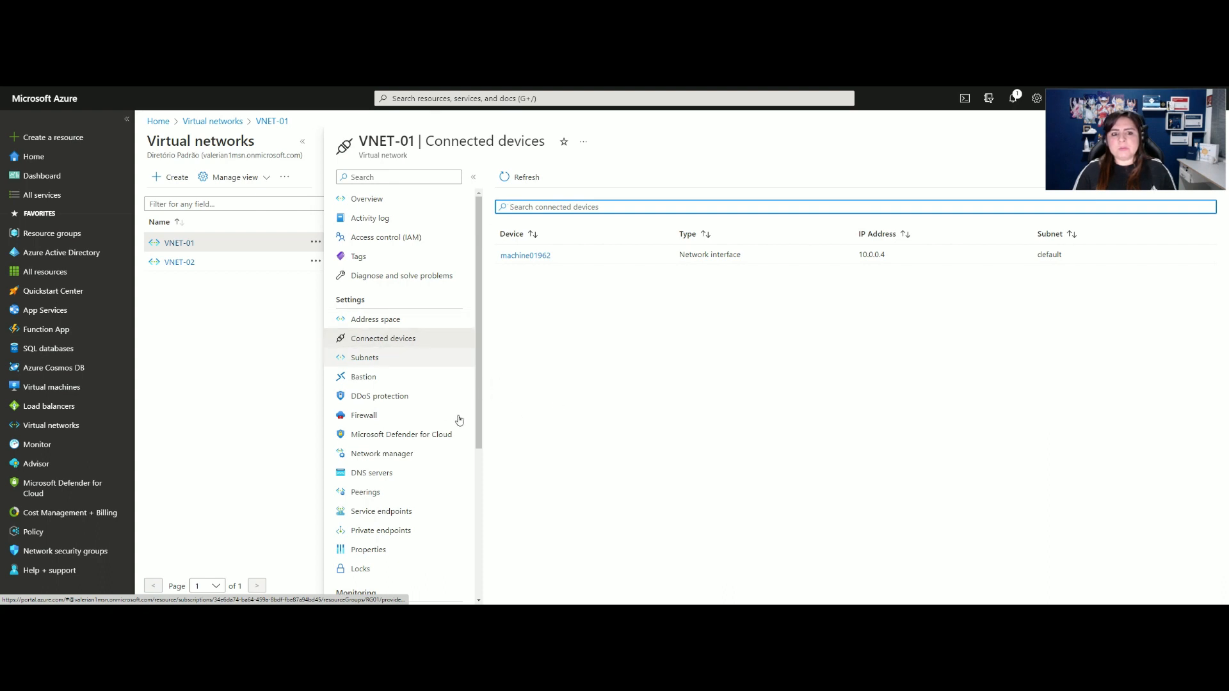
{"action": "double_click", "coordinate": [872, 254]}
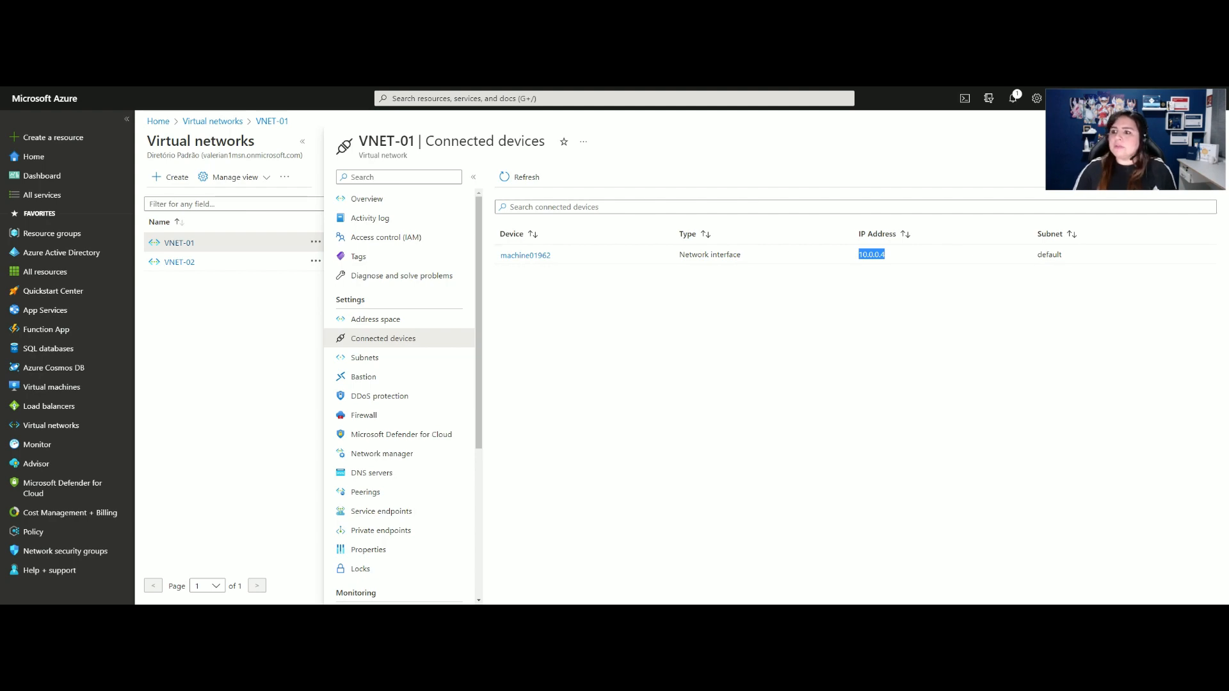
- Arrange the machine01 and machine02 Remote Desktop windows side by side over the portal
{"action": "left_click_drag", "start_coordinate": [1228, 231], "coordinate": [307, 150]}
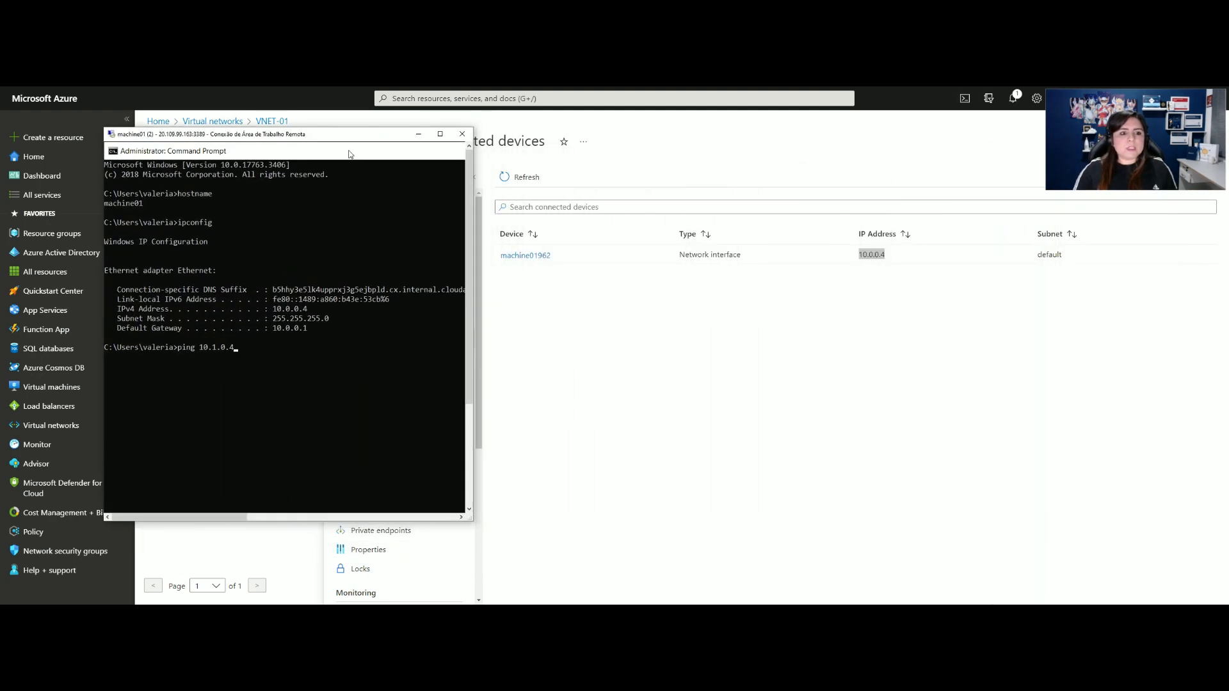
{"action": "left_click_drag", "start_coordinate": [1228, 182], "coordinate": [831, 144]}
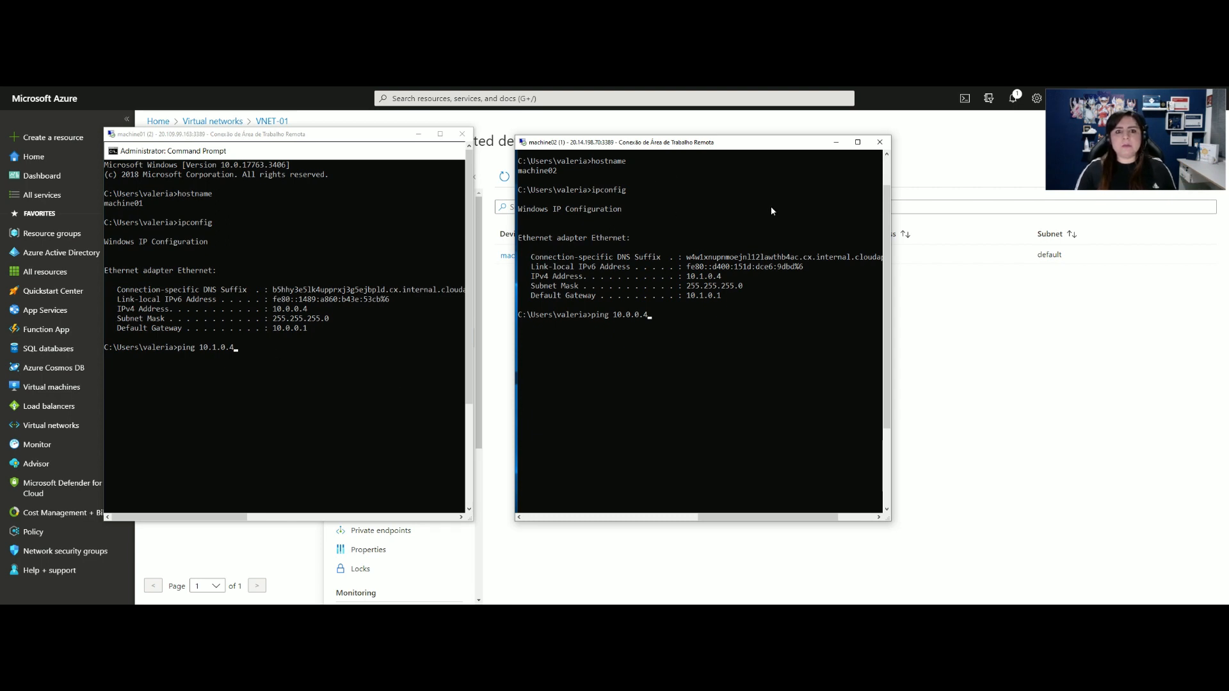
{"action": "left_click", "coordinate": [361, 424]}
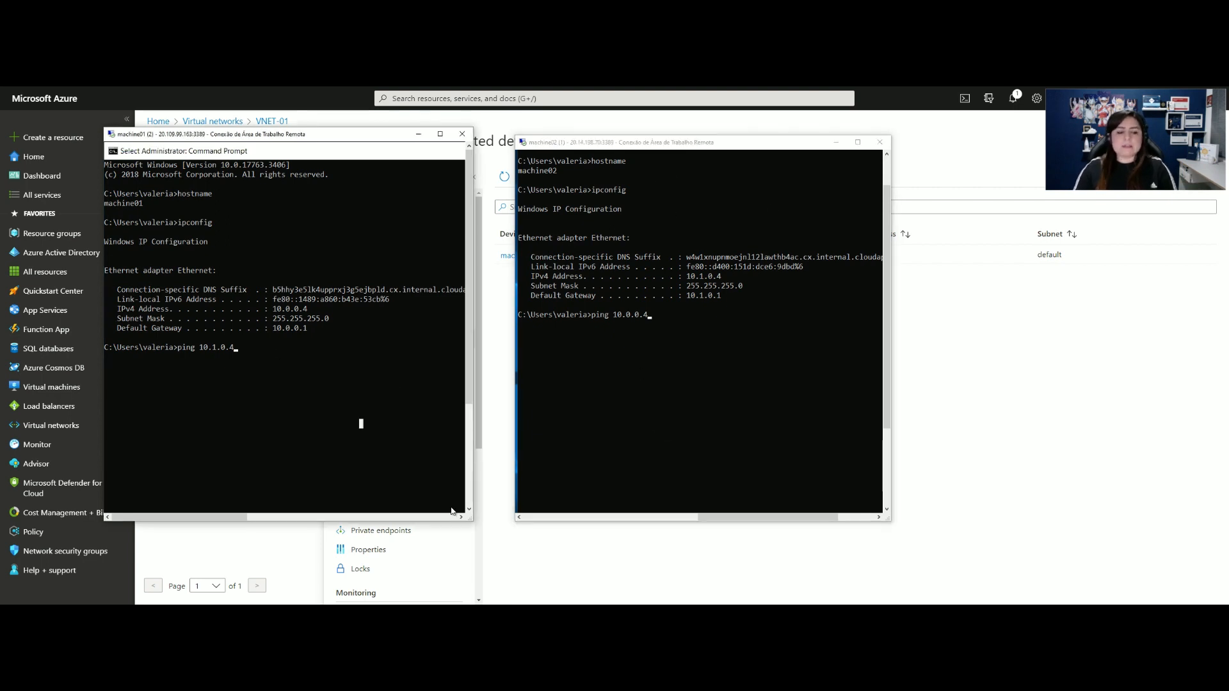
- Run ping 10.0.0.4 on machine02 and ping 10.1.0.4 on machine01, and clear both windows off the portal
{"action": "left_click", "coordinate": [885, 467]}
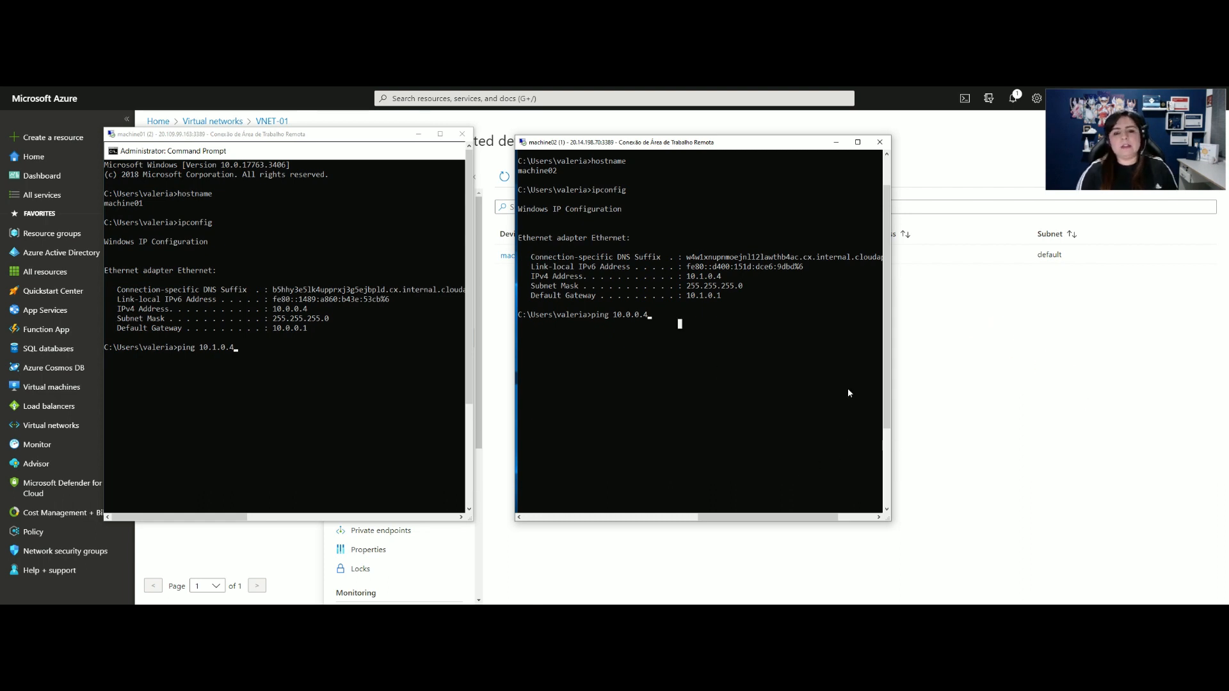
{"action": "key", "text": "Return"}
{"action": "left_click", "coordinate": [394, 453]}
{"action": "key", "text": "Left"}
{"action": "key", "text": "Return"}
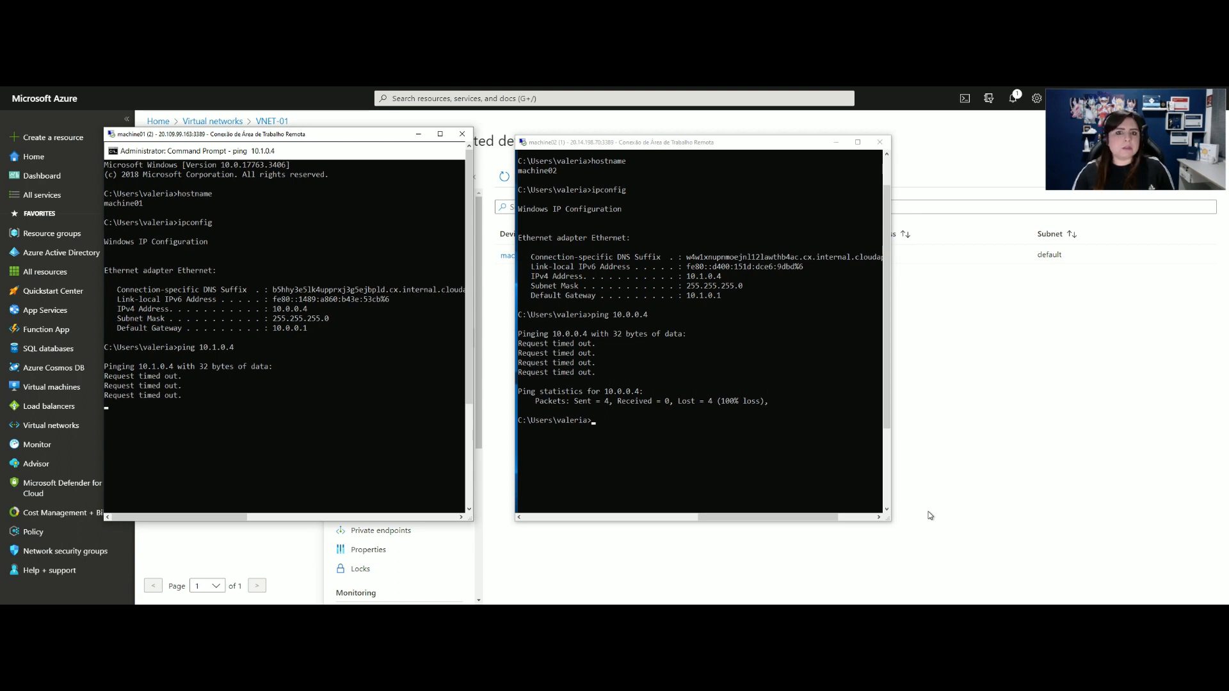
{"action": "left_click_drag", "start_coordinate": [816, 143], "coordinate": [1228, 192]}
{"action": "left_click_drag", "start_coordinate": [368, 135], "coordinate": [1228, 185]}
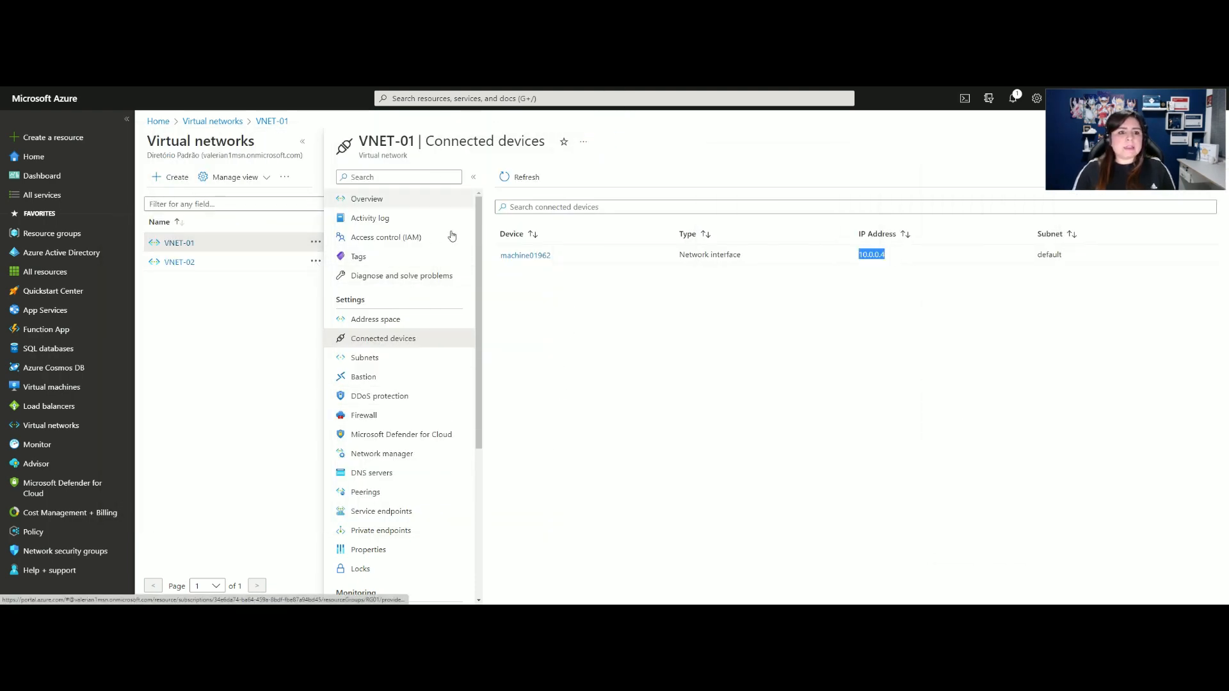
- Start adding a peering to VNET-01 and name this virtual network's peering link VNET01_to_VNET02
{"action": "left_click", "coordinate": [367, 198]}
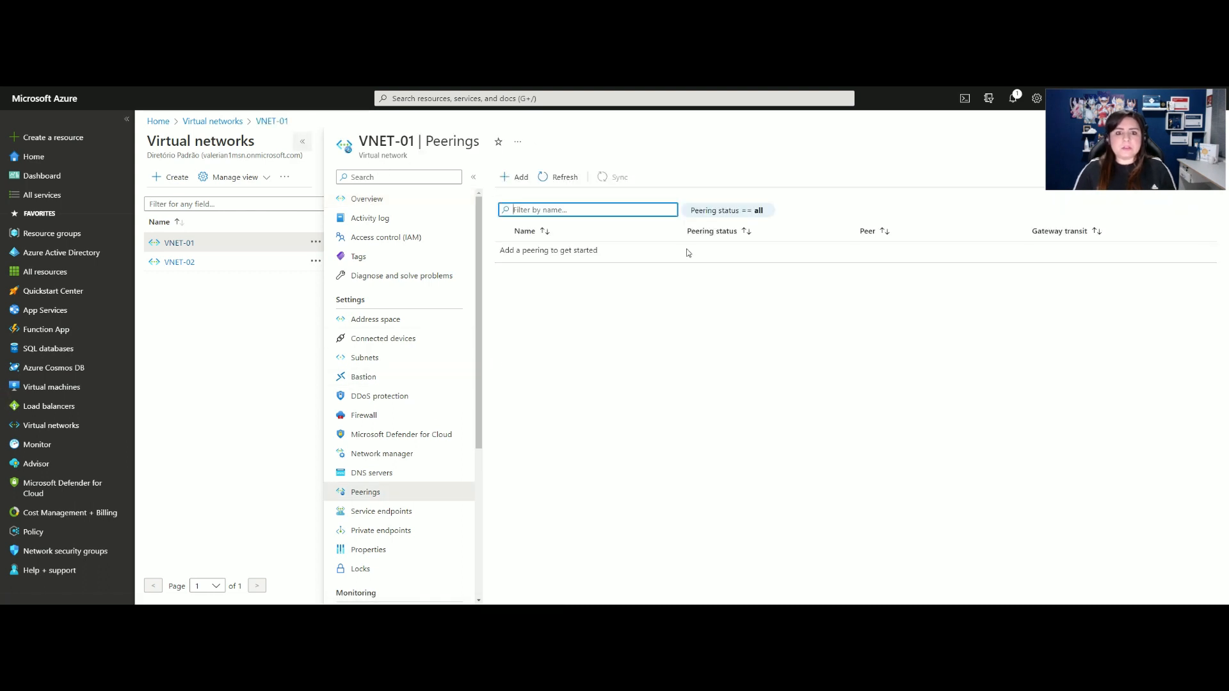
{"action": "double_click", "coordinate": [804, 250]}
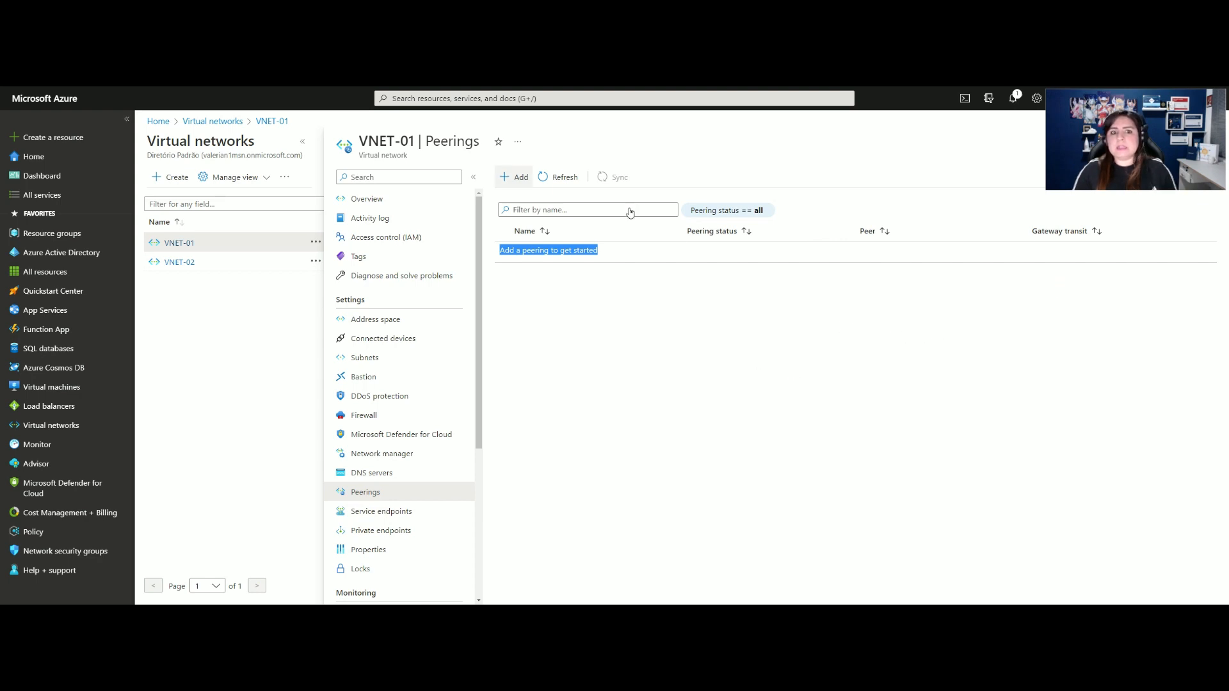
{"action": "left_click", "coordinate": [514, 177]}
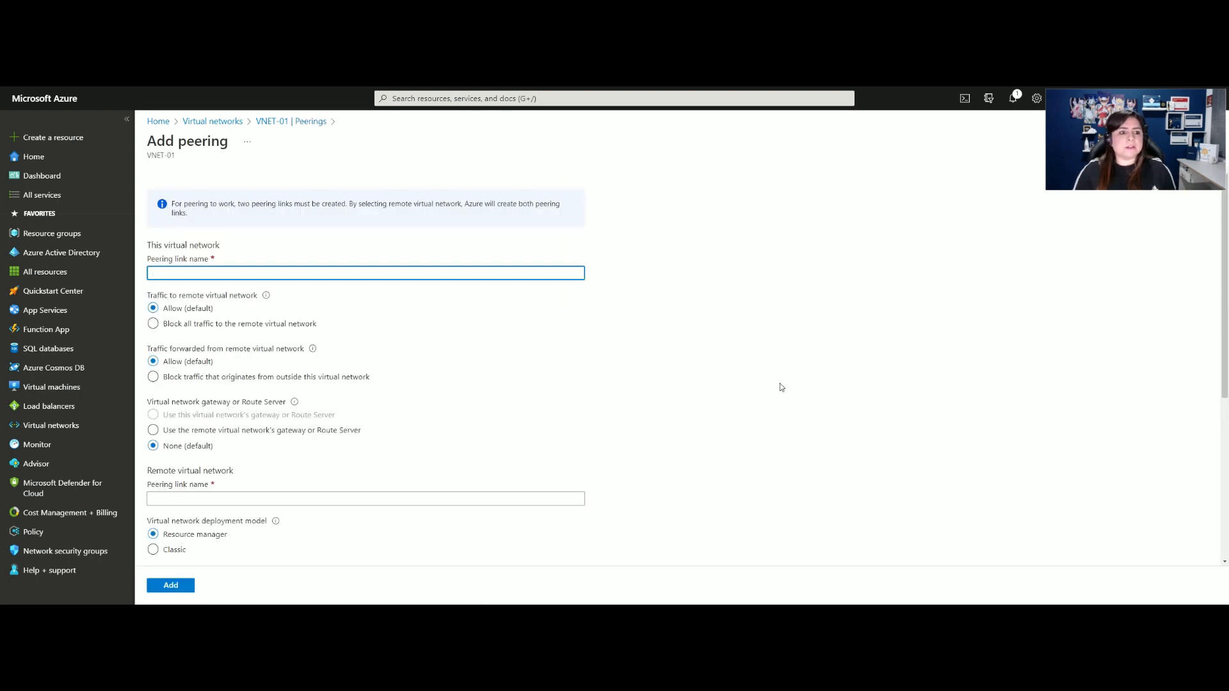
{"action": "key", "text": "ctrl+plus"}
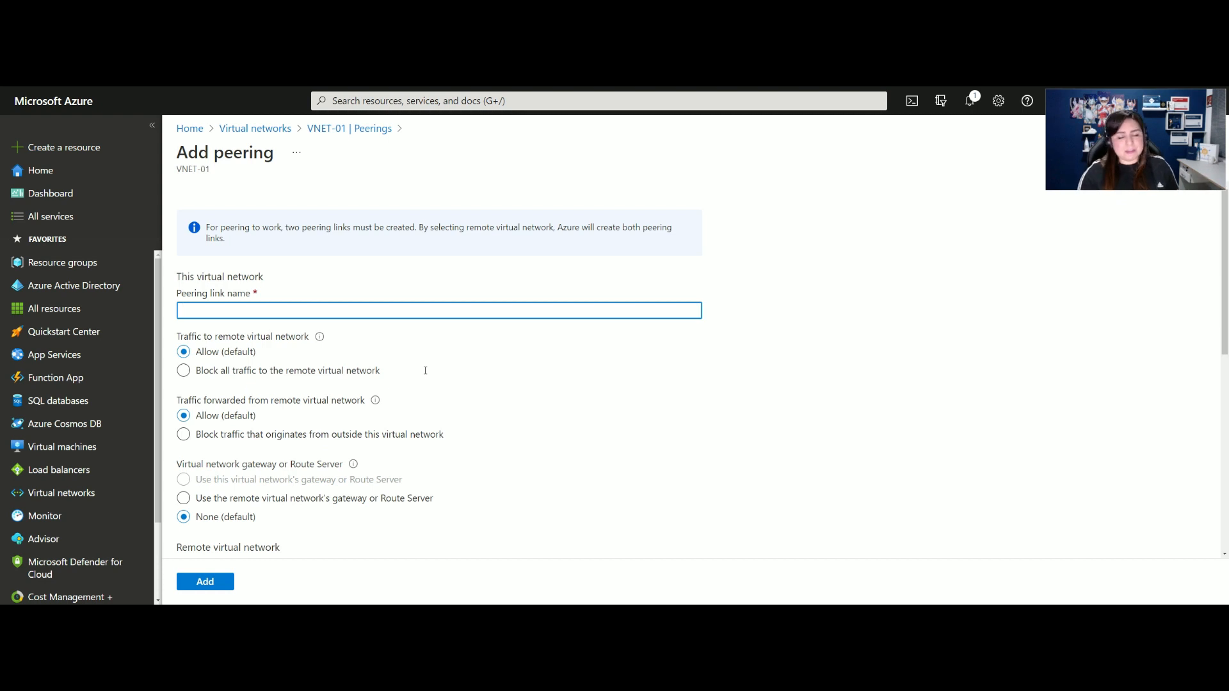
{"action": "type", "text": "VNT"}
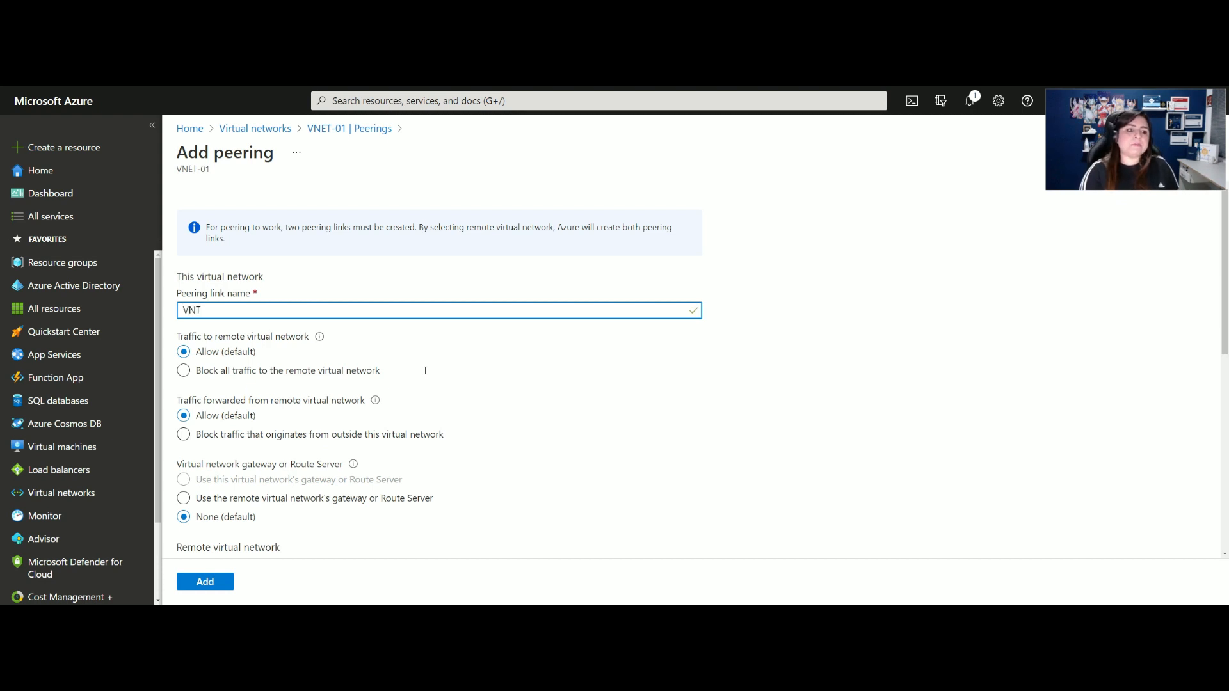
{"action": "key", "text": "BackSpace"}
{"action": "type", "text": "ET"}
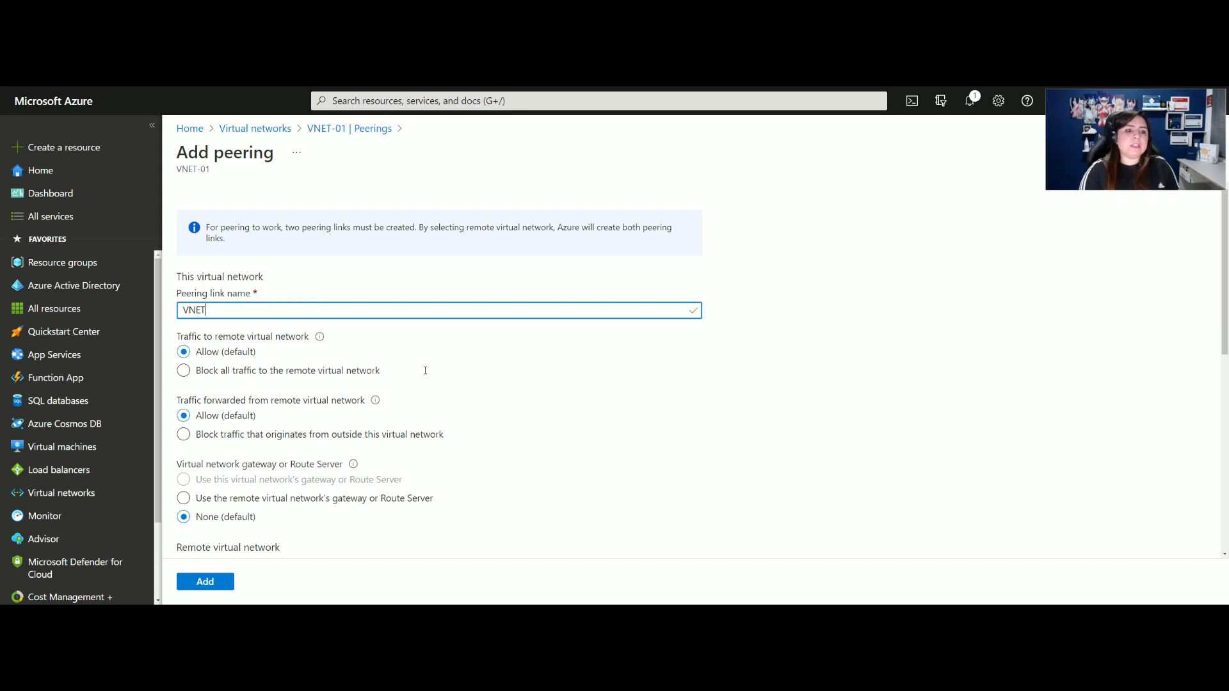
{"action": "type", "text": "01_to_VN"}
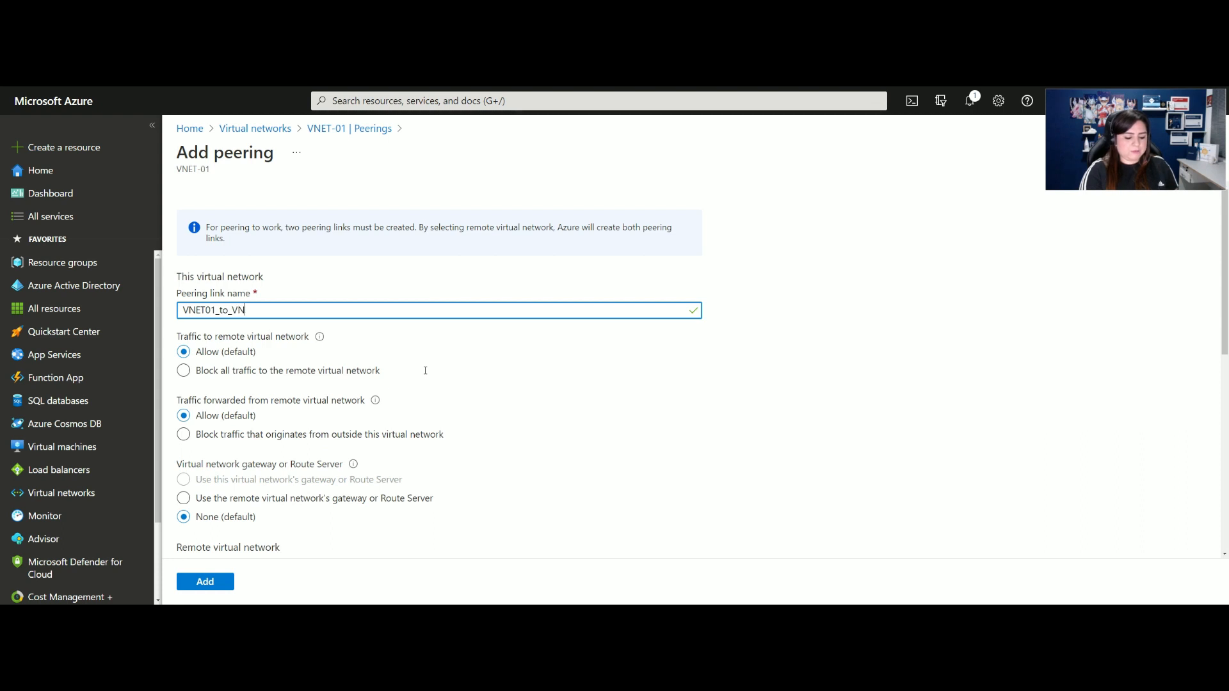
{"action": "type", "text": "ET02"}
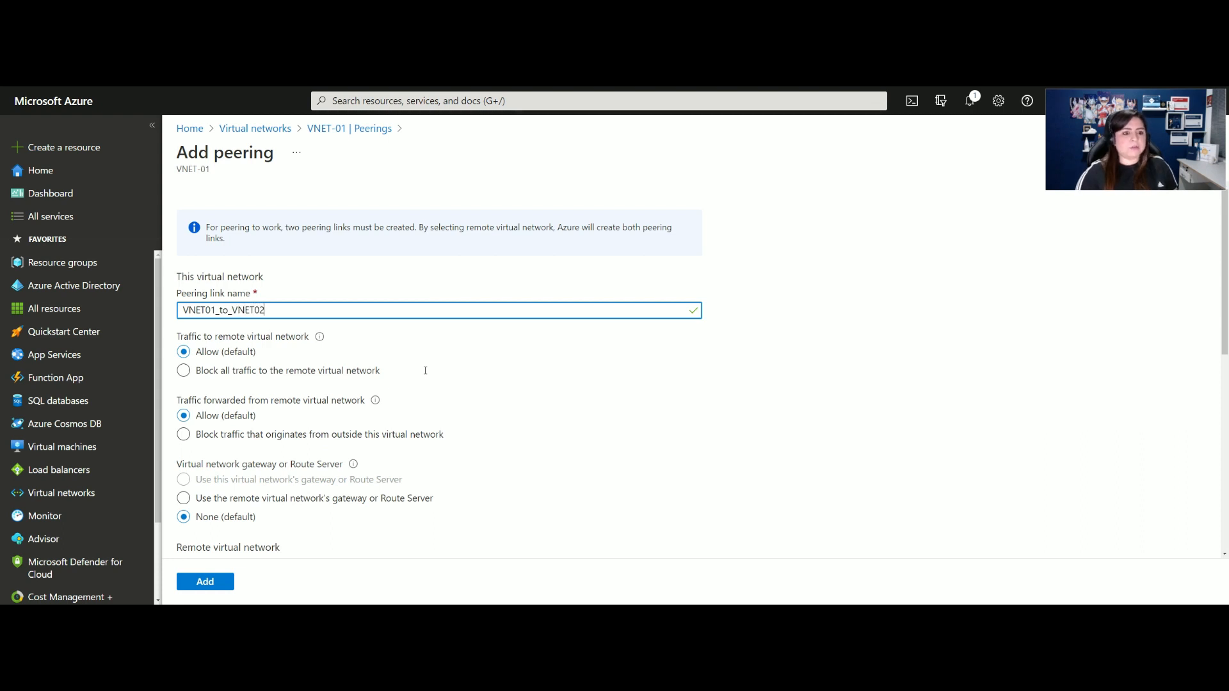
- Copy this network's peering link name into the remote virtual network's peering link name
{"action": "key", "text": "ctrl+a"}
{"action": "key", "text": "ctrl+c"}
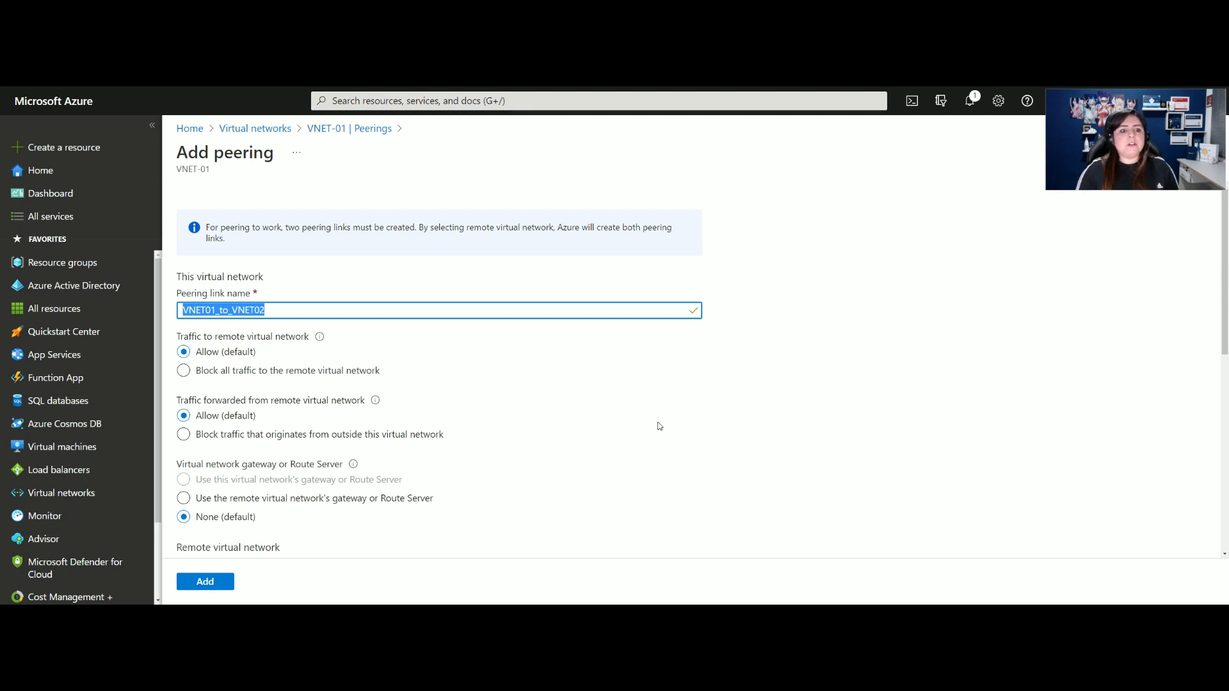
{"action": "left_click", "coordinate": [833, 354]}
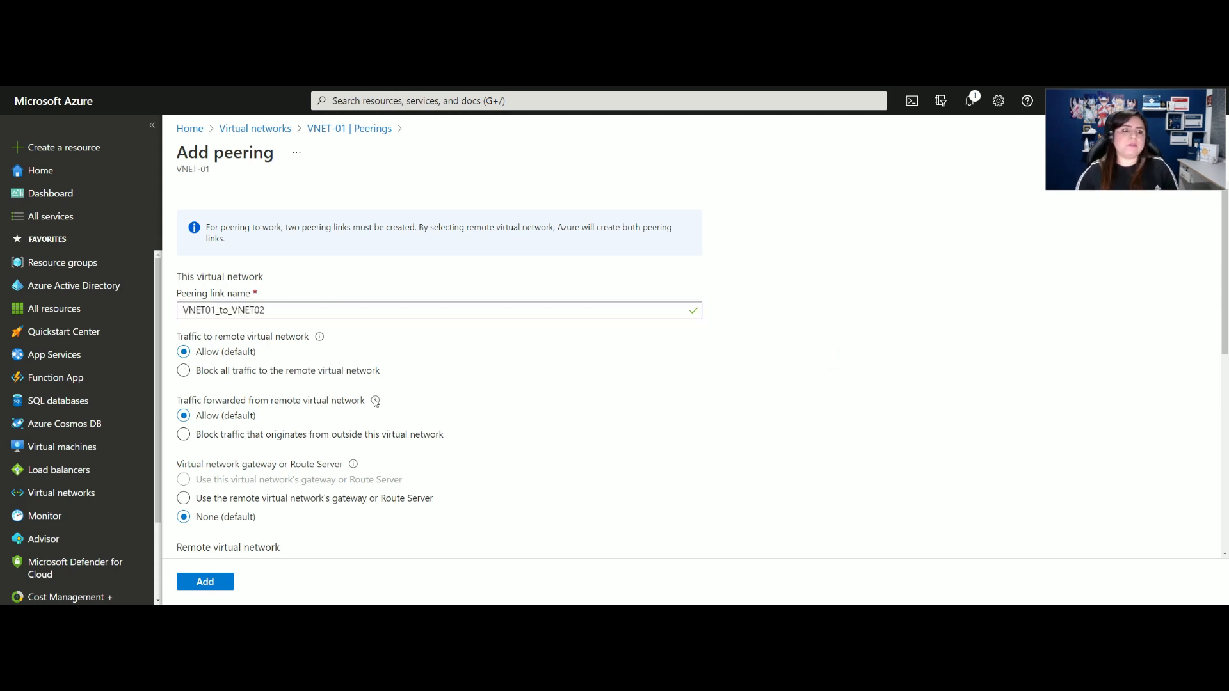
{"action": "scroll", "coordinate": [384, 470], "scroll_direction": "down", "scroll_amount": 1}
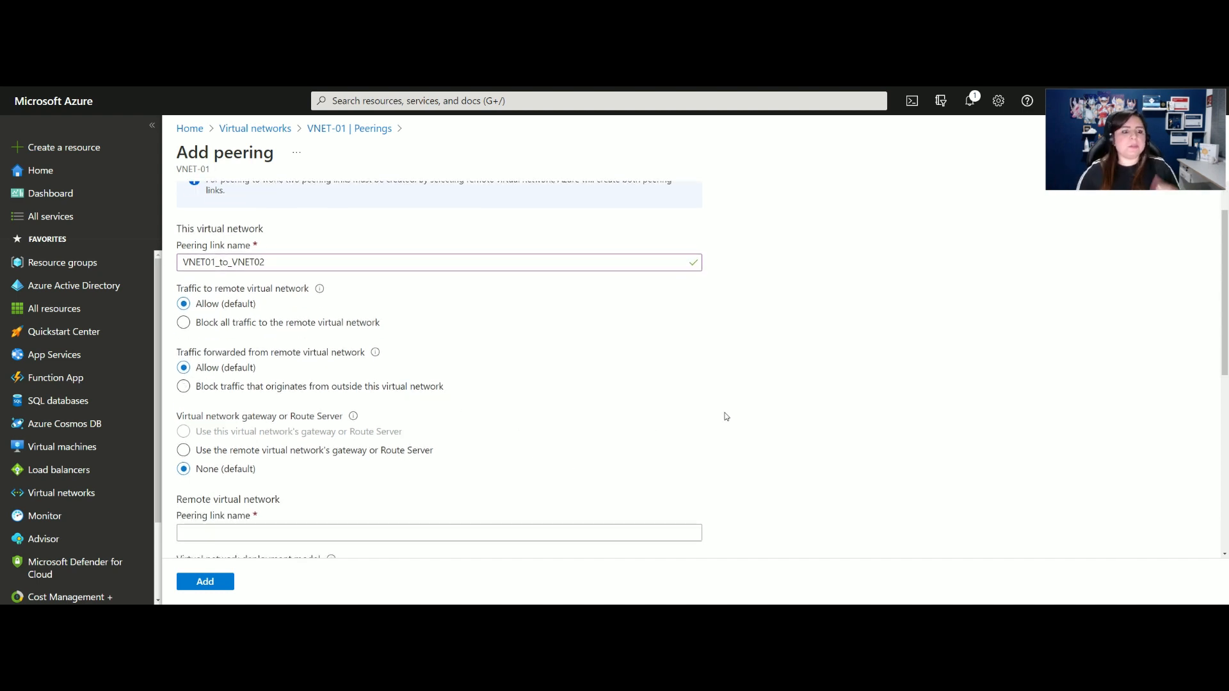
{"action": "scroll", "coordinate": [605, 466], "scroll_direction": "down", "scroll_amount": 2}
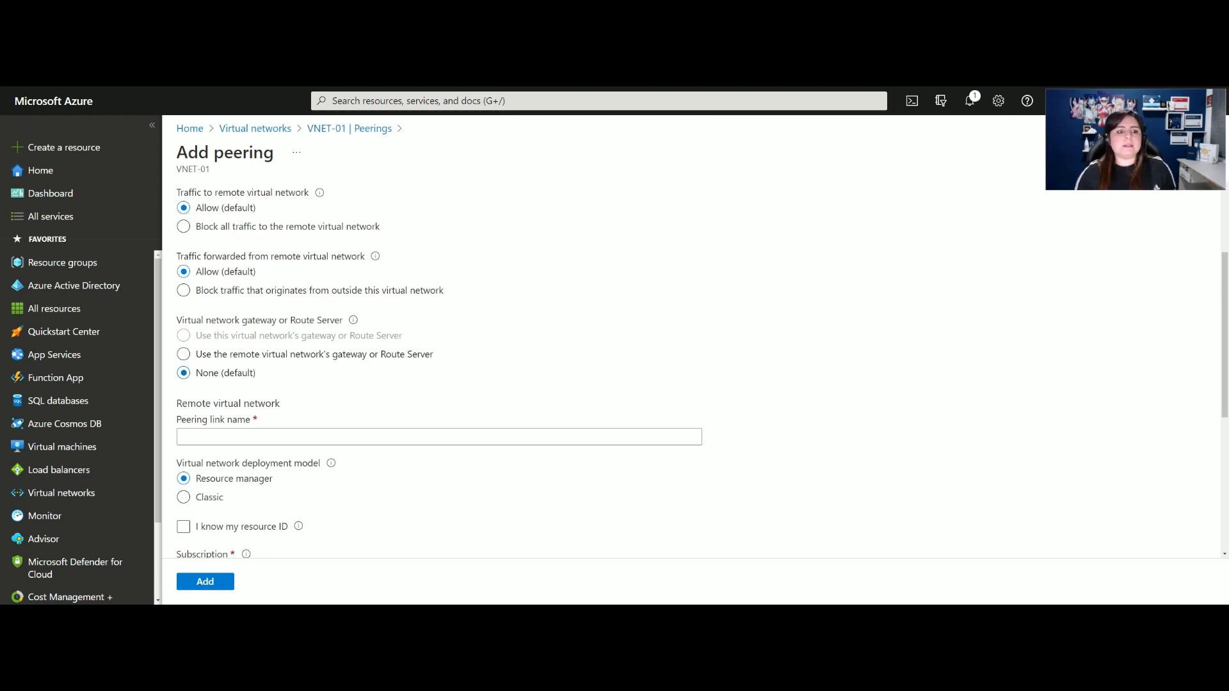
{"action": "key", "text": "Tab"}
{"action": "key", "text": "ctrl+v"}
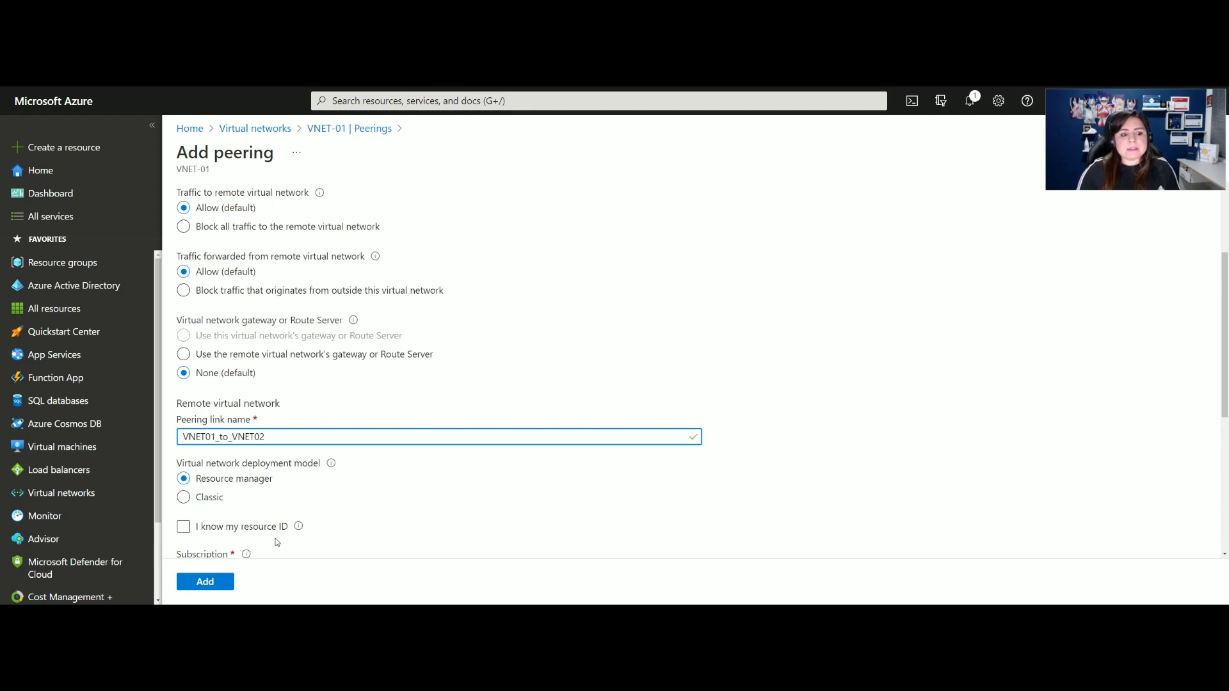
- Change the remote virtual network's peering link name to VNET02_to_VNET01
{"action": "key", "text": "Left"}
{"action": "key", "text": "Left"}
{"action": "key", "text": "Left"}
{"action": "key", "text": "Left"}
{"action": "key", "text": "Left"}
{"action": "key", "text": "Left"}
{"action": "key", "text": "Left"}
{"action": "key", "text": "Left"}
{"action": "key", "text": "Left"}
{"action": "key", "text": "Left"}
{"action": "key", "text": "BackSpace"}
{"action": "type", "text": "2"}
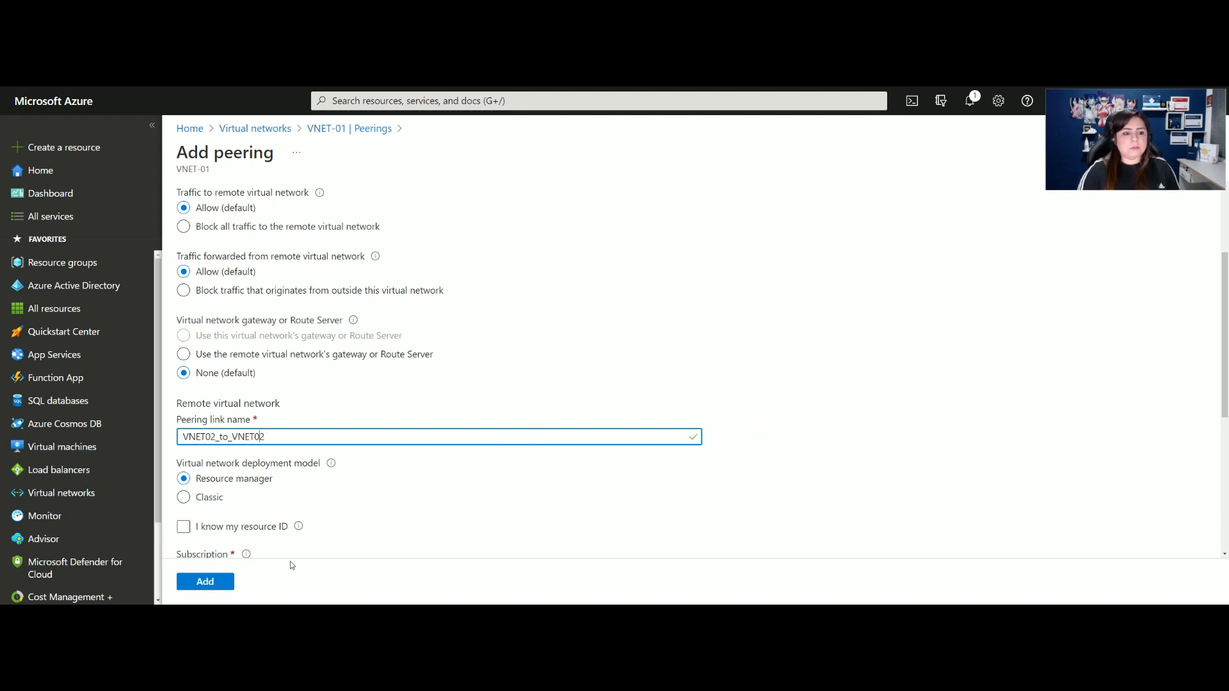
{"action": "key", "text": "End"}
{"action": "key", "text": "BackSpace"}
{"action": "type", "text": "1"}
- Choose VNET-02 as the remote virtual network, keeping the default traffic options, and add the peering
{"action": "scroll", "coordinate": [258, 526], "scroll_direction": "down", "scroll_amount": 4}
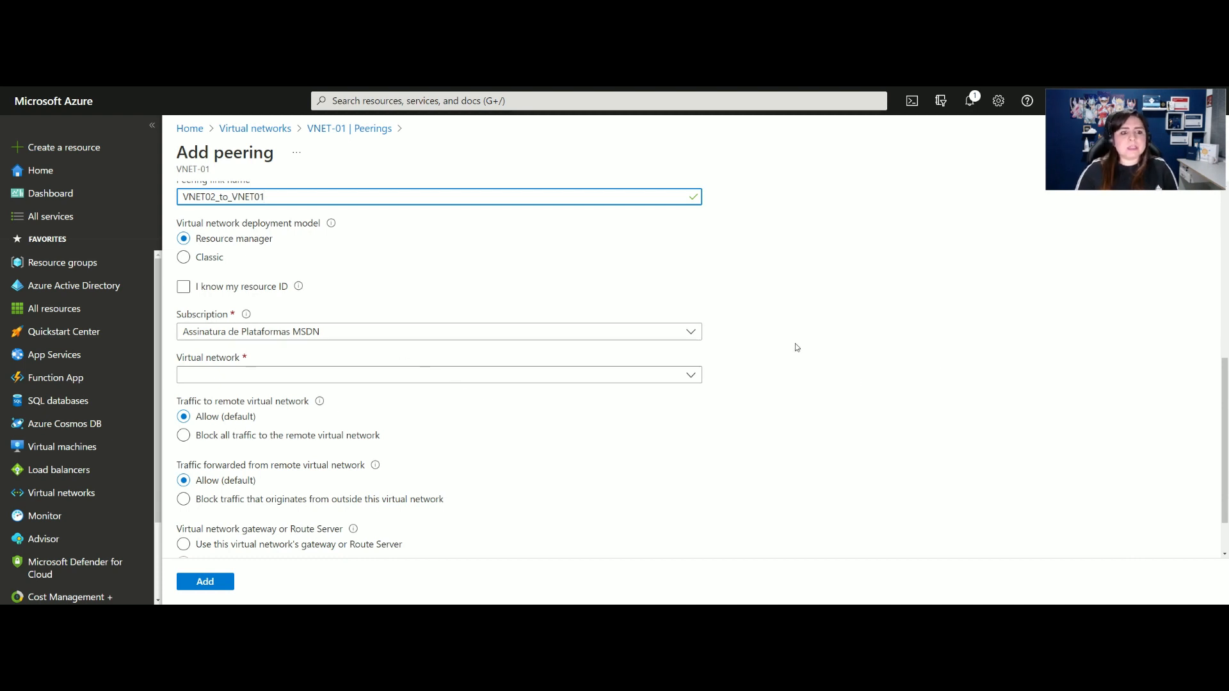
{"action": "scroll", "coordinate": [720, 392], "scroll_direction": "down", "scroll_amount": 2}
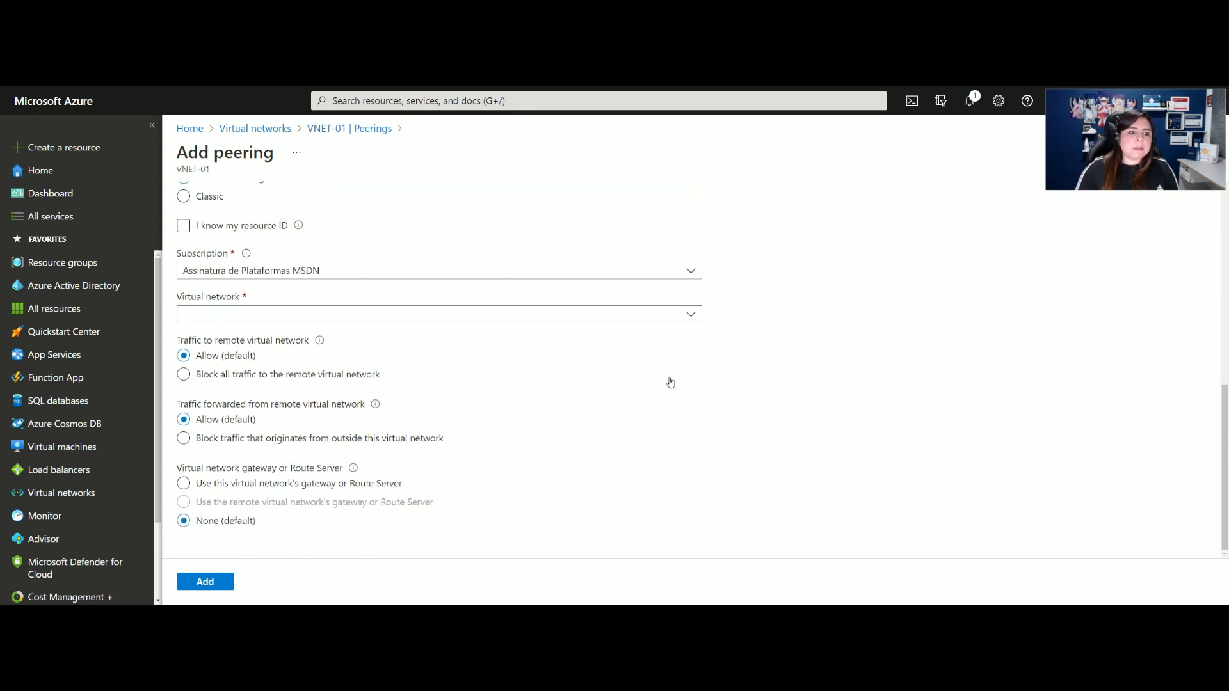
{"action": "left_click", "coordinate": [691, 313]}
{"action": "left_click", "coordinate": [518, 387]}
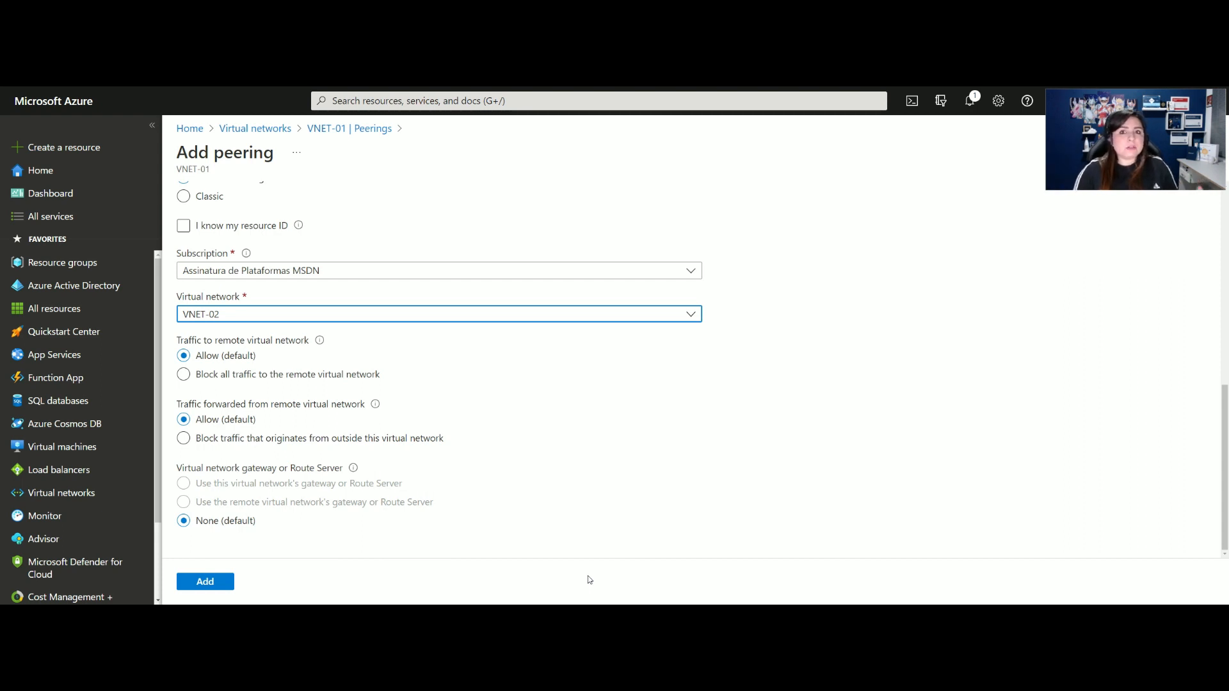
{"action": "left_click", "coordinate": [518, 580]}
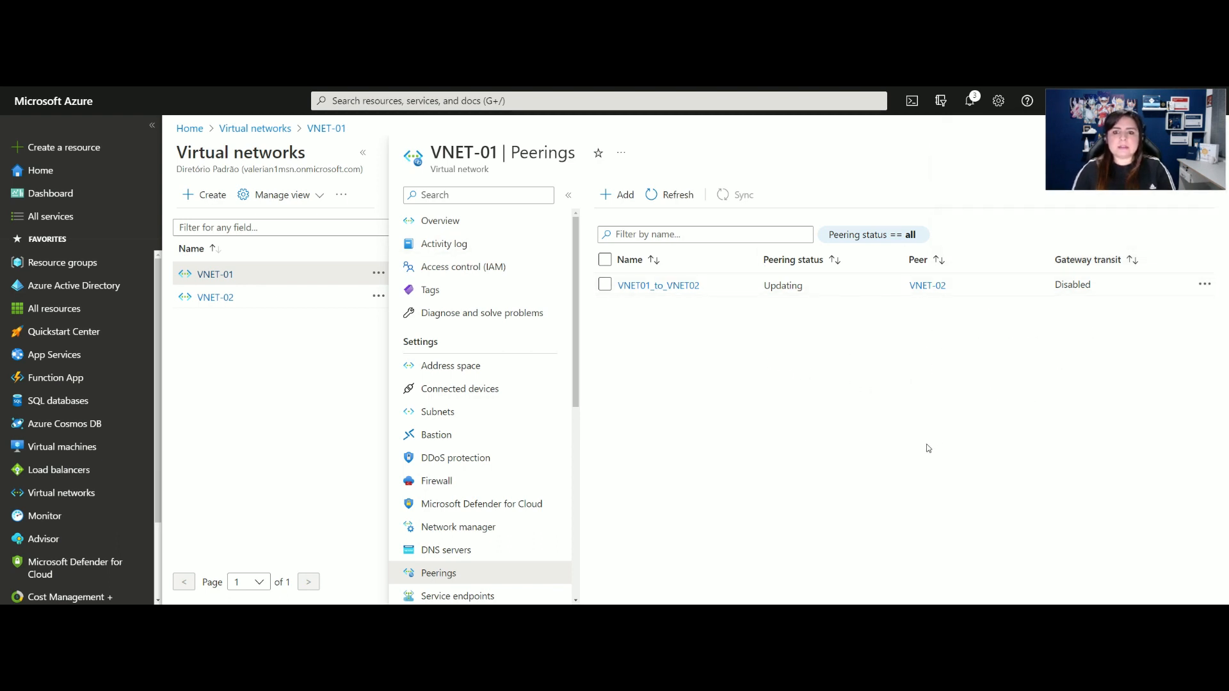
- Check VNET-02's peerings and place the machine01 and machine02 remote desktop windows side by side over the portal
{"action": "left_click", "coordinate": [215, 297]}
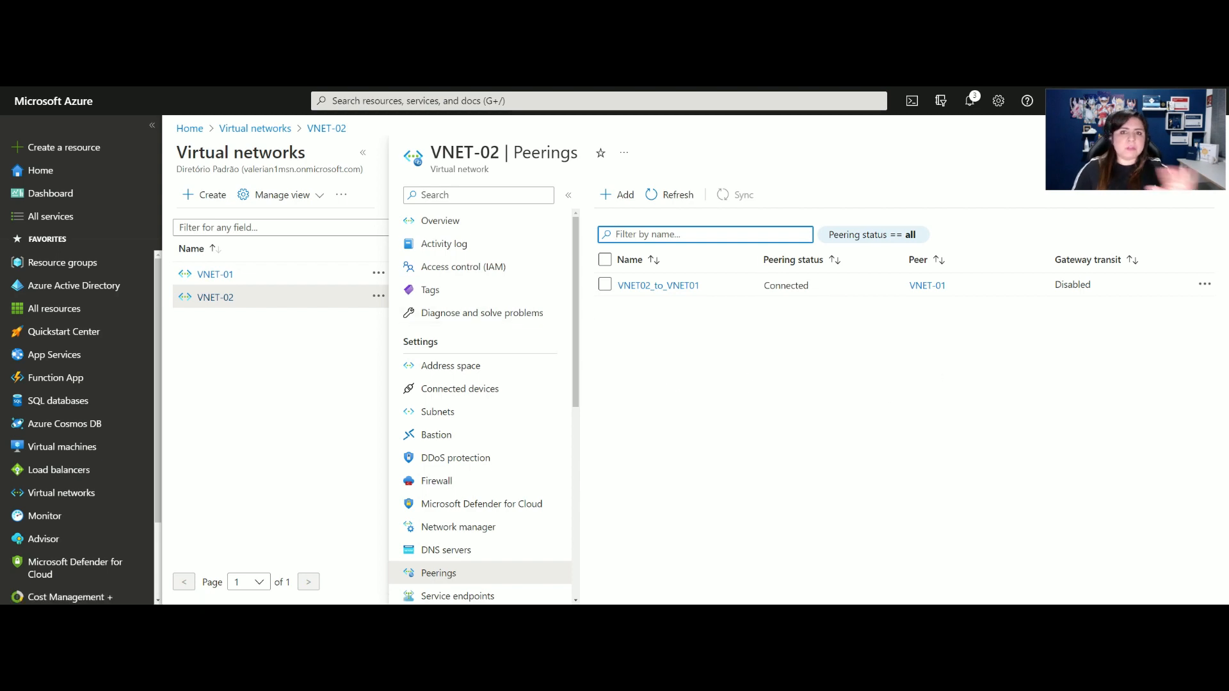
{"action": "left_click_drag", "start_coordinate": [1228, 161], "coordinate": [457, 143]}
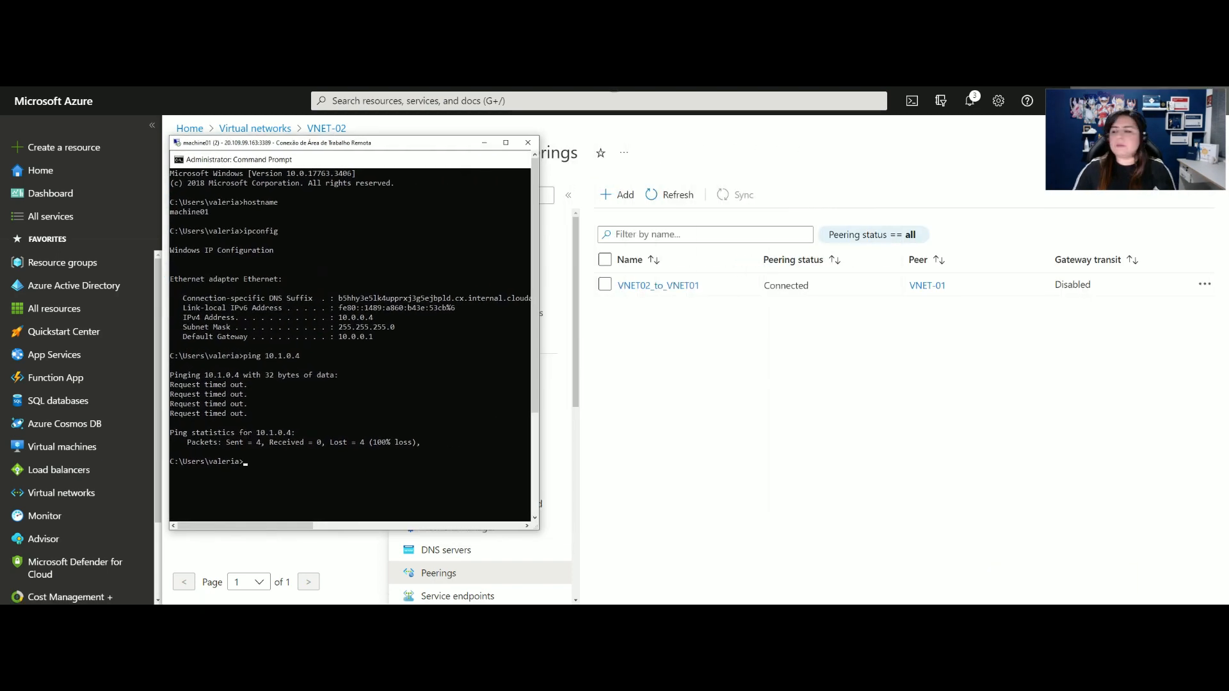
{"action": "left_click_drag", "start_coordinate": [1228, 173], "coordinate": [1003, 172]}
- Repeat the ping to 10.1.0.4 from machine01 and the ping to 10.0.0.4 from machine02
{"action": "left_click", "coordinate": [462, 491]}
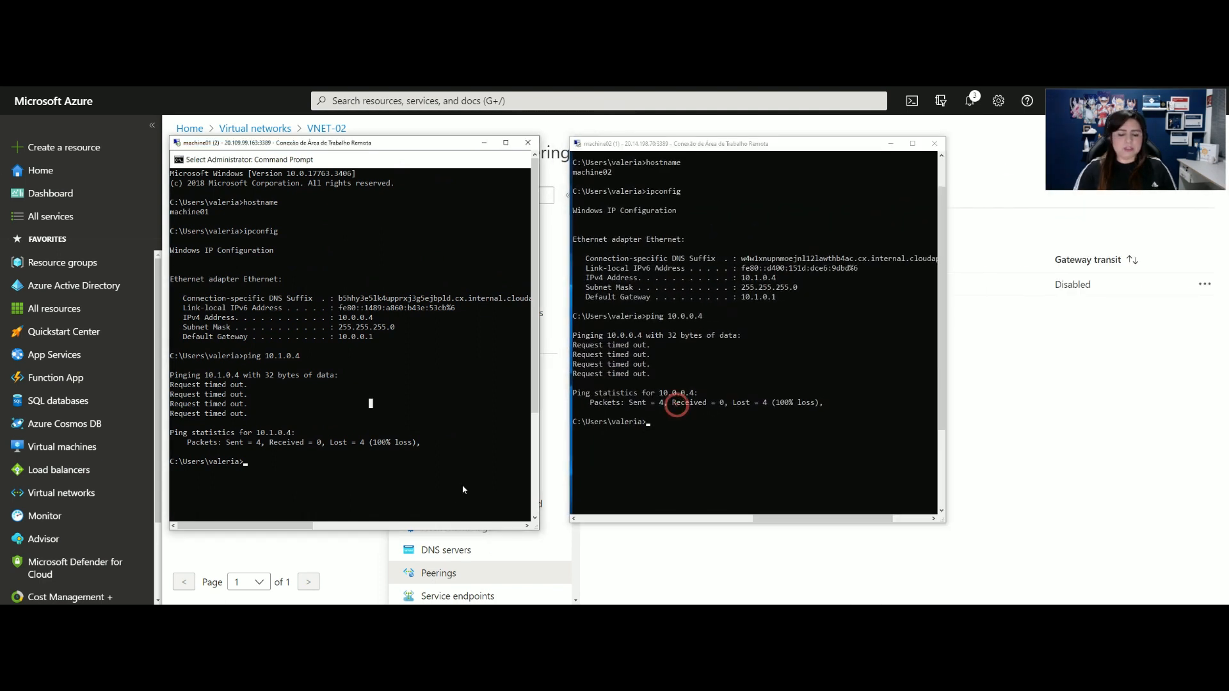
{"action": "key", "text": "Up"}
{"action": "key", "text": "Return"}
{"action": "left_click", "coordinate": [992, 464]}
{"action": "key", "text": "Up"}
{"action": "key", "text": "Return"}
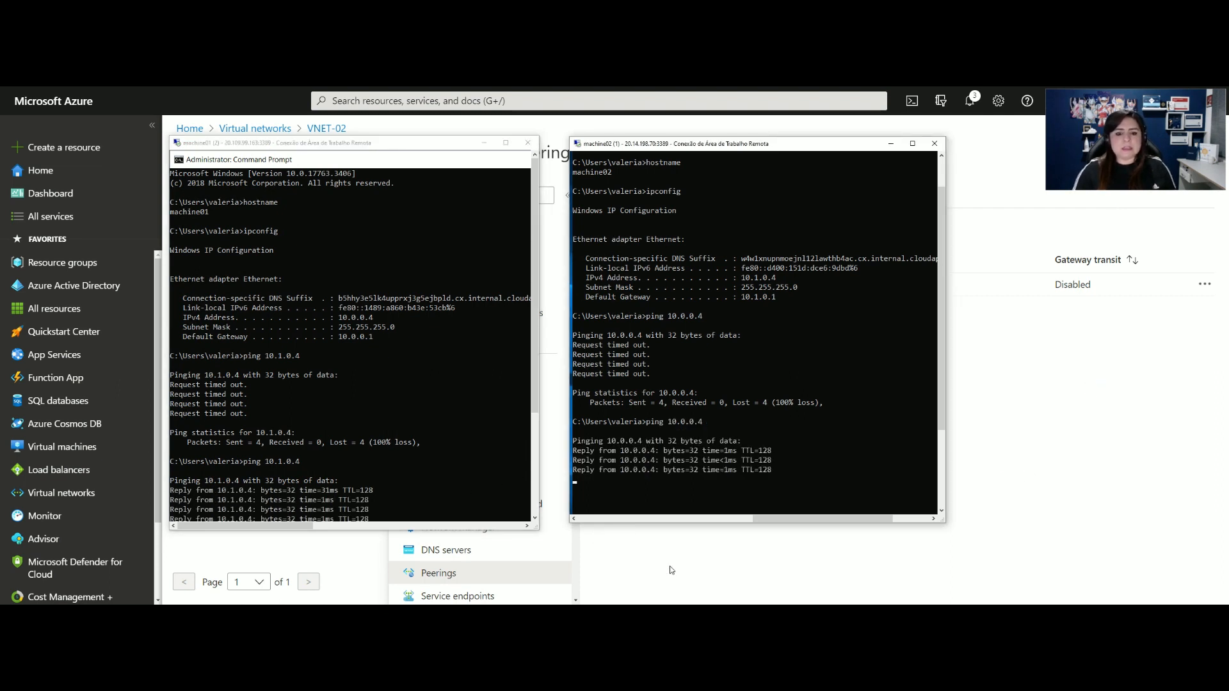
- Review the complete ping output on both machines and minimize both remote desktop windows to return to the portal
{"action": "left_click_drag", "start_coordinate": [535, 395], "coordinate": [535, 473]}
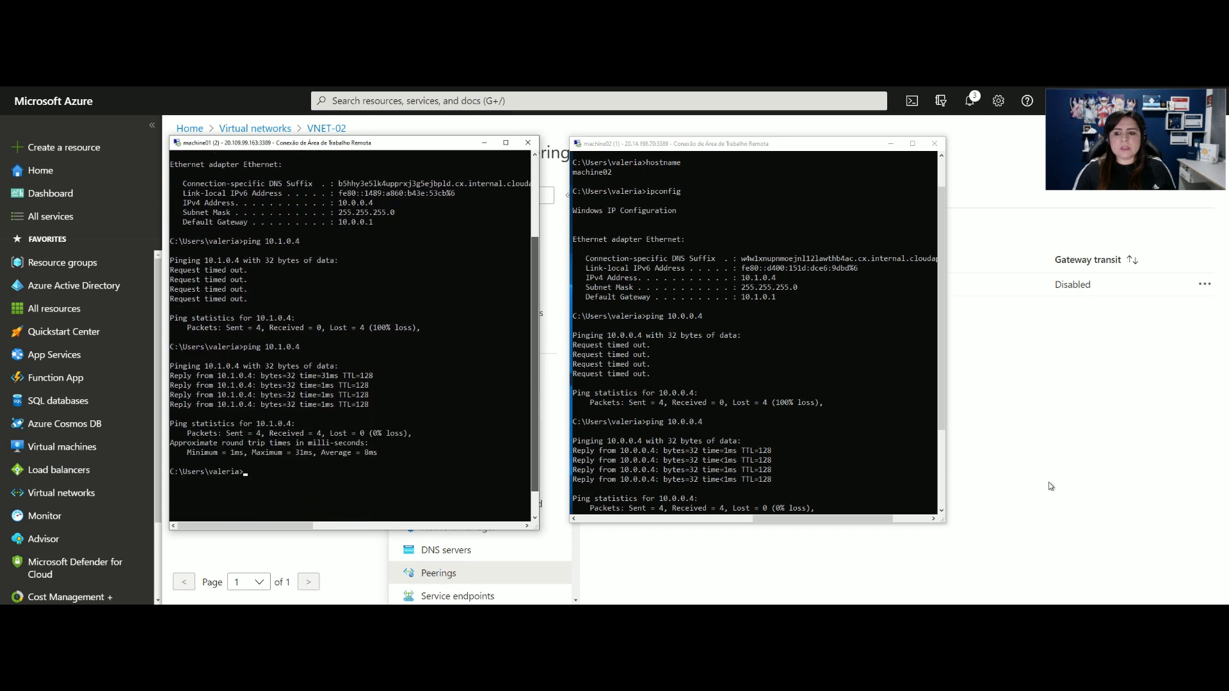
{"action": "left_click_drag", "start_coordinate": [941, 413], "coordinate": [954, 466]}
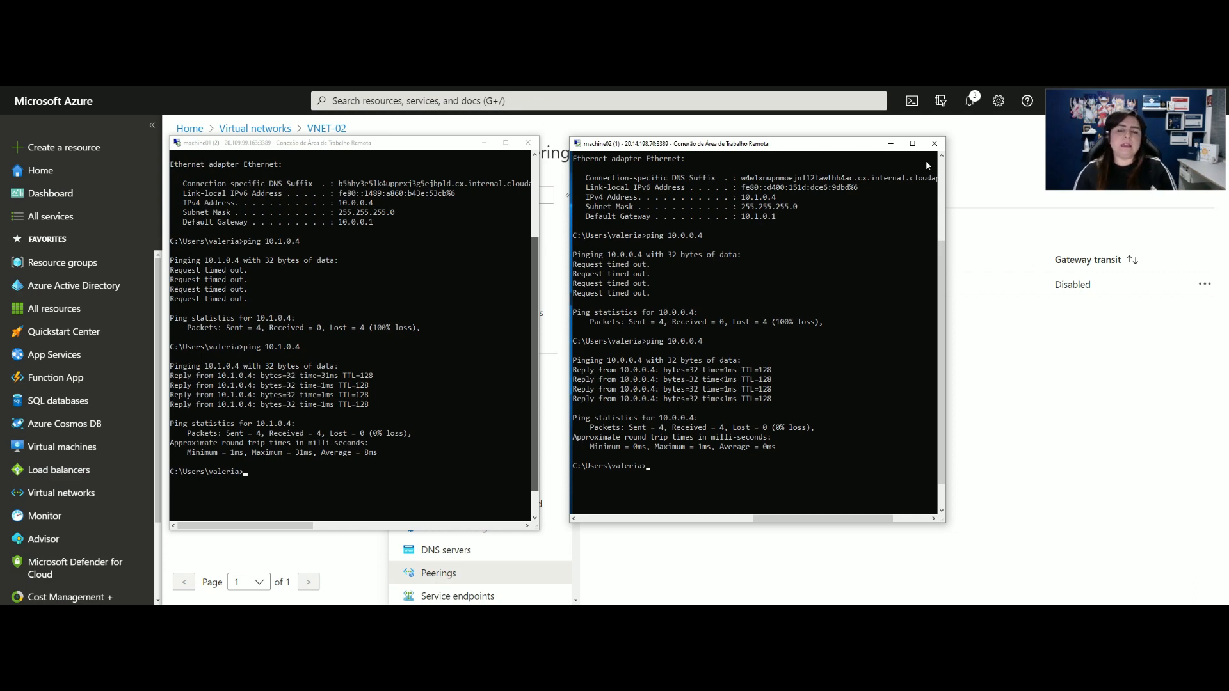
{"action": "left_click", "coordinate": [890, 143]}
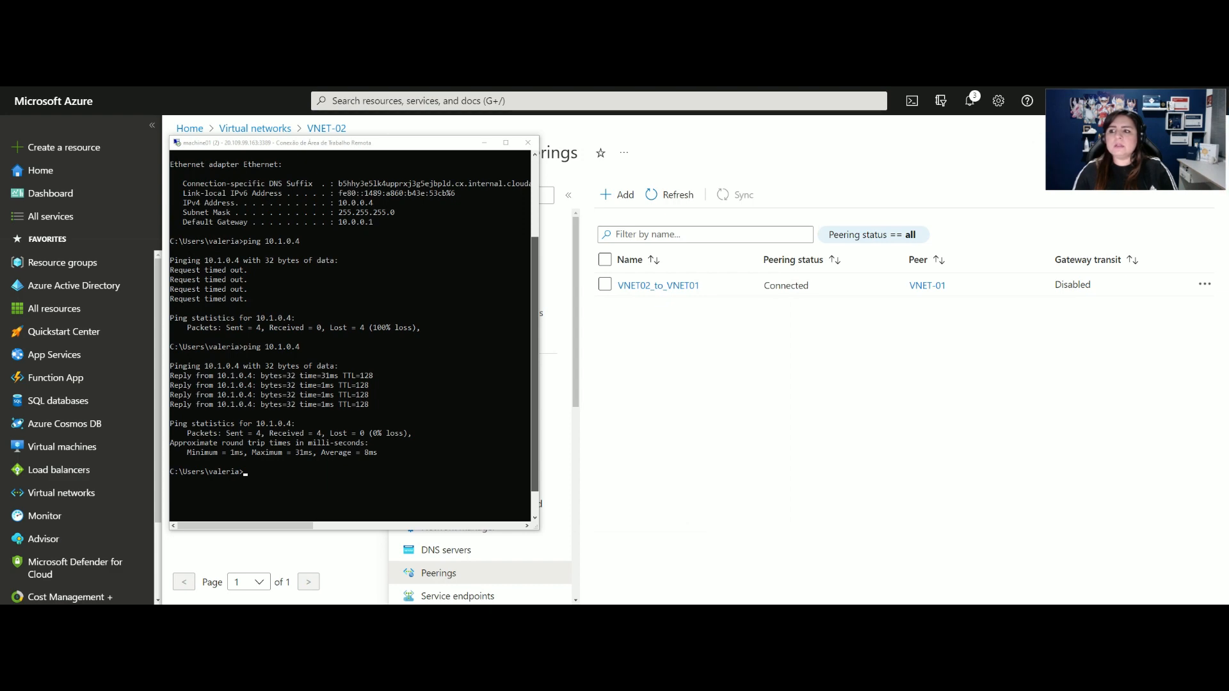
{"action": "left_click", "coordinate": [484, 145]}
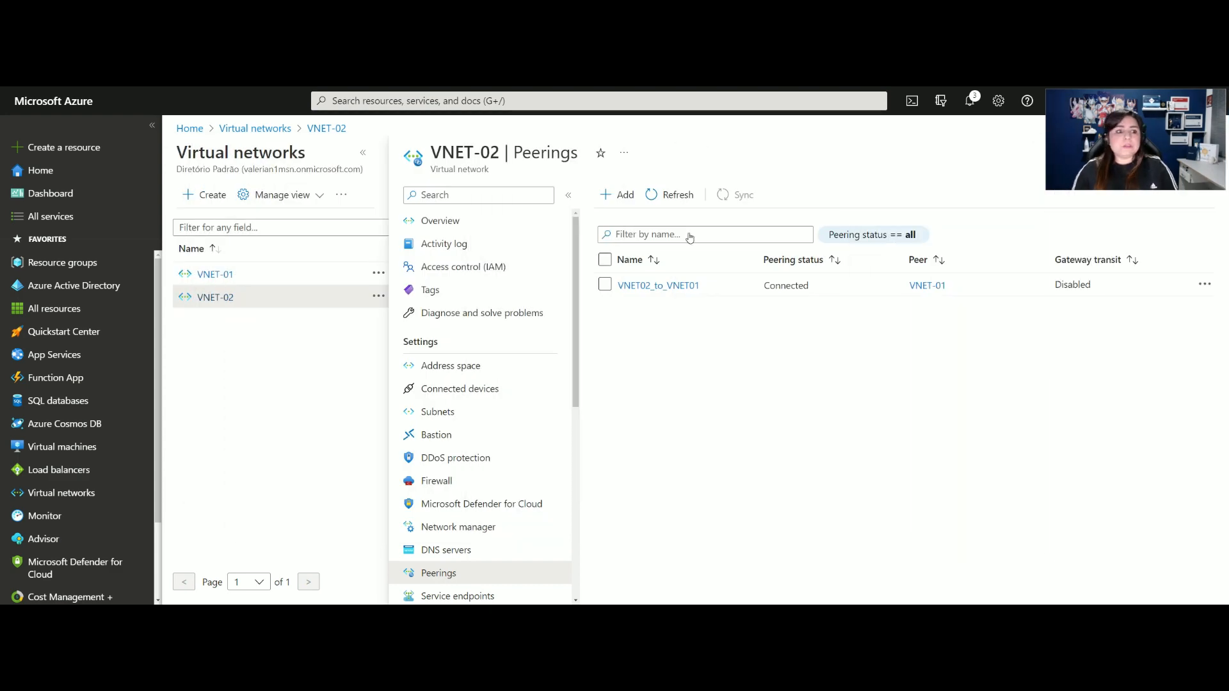
- Examine VNET-02's subnets, its peerings and the options of the form for adding a peering
{"action": "left_click", "coordinate": [470, 412]}
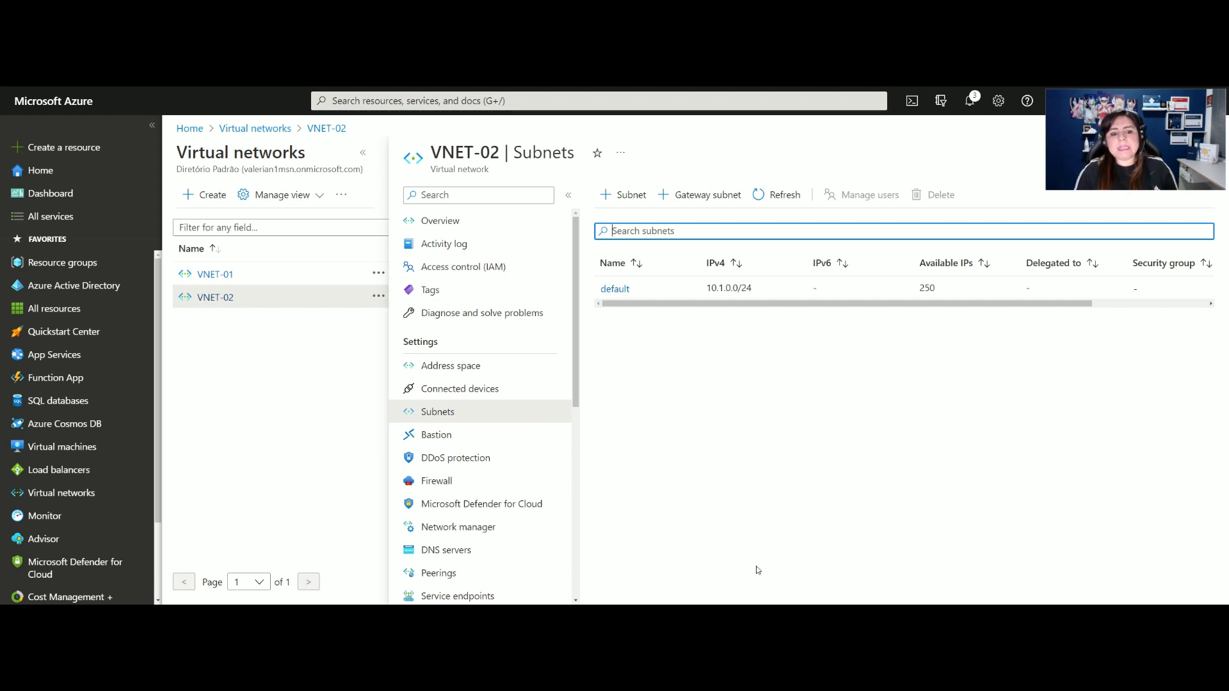
{"action": "left_click", "coordinate": [438, 572]}
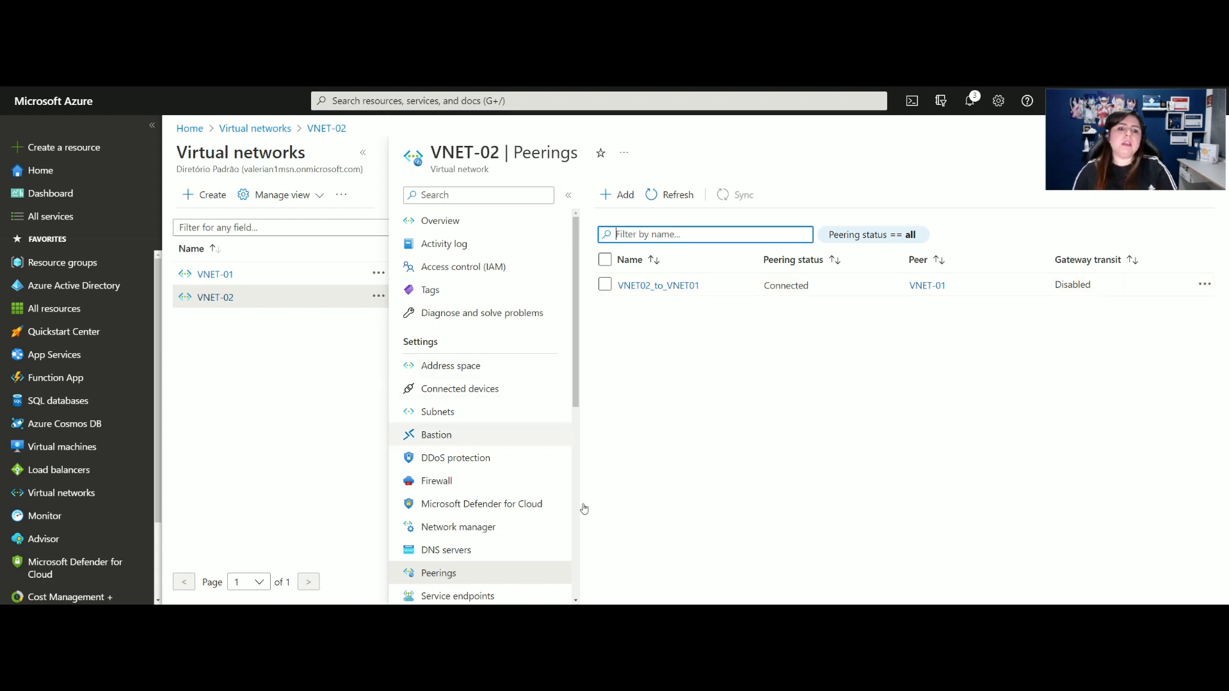
{"action": "left_click", "coordinate": [622, 194]}
{"action": "scroll", "coordinate": [1220, 510], "scroll_direction": "down", "scroll_amount": 3}
{"action": "scroll", "coordinate": [1220, 511], "scroll_direction": "down", "scroll_amount": 2}
{"action": "left_click", "coordinate": [911, 581]}
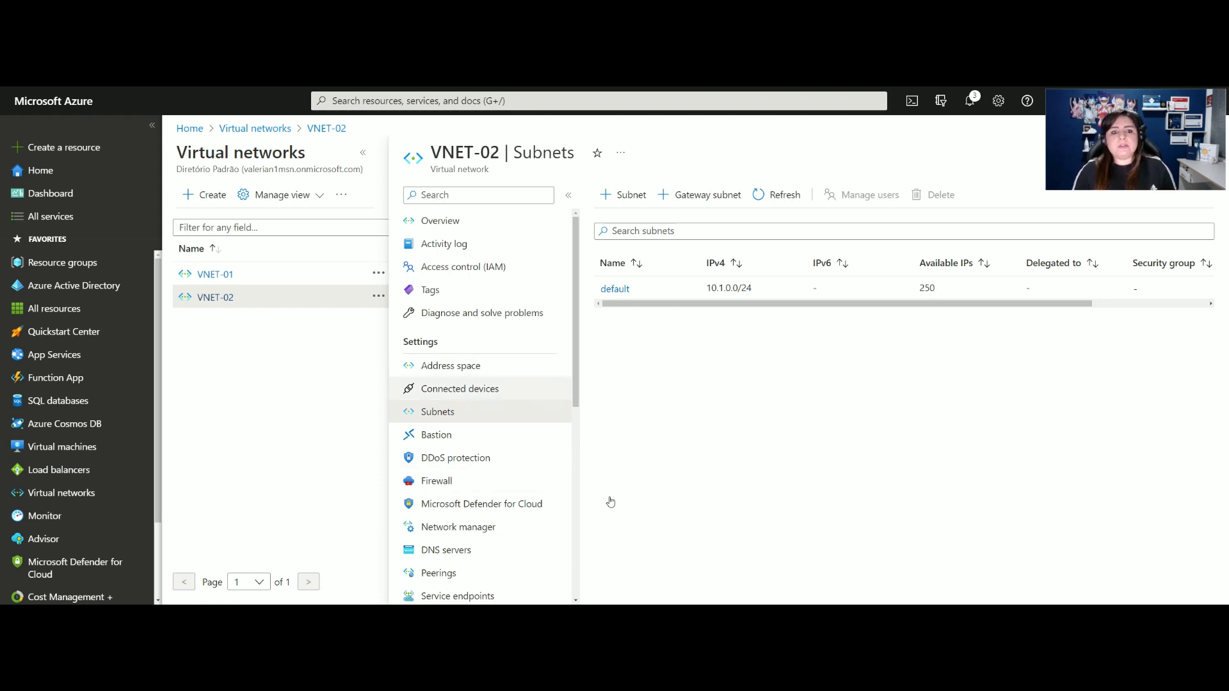
- Delete the VNET02_to_VNET01 peering from VNET-02 together with its corresponding peer in VNET-01
{"action": "left_click", "coordinate": [563, 573]}
{"action": "left_click", "coordinate": [906, 287]}
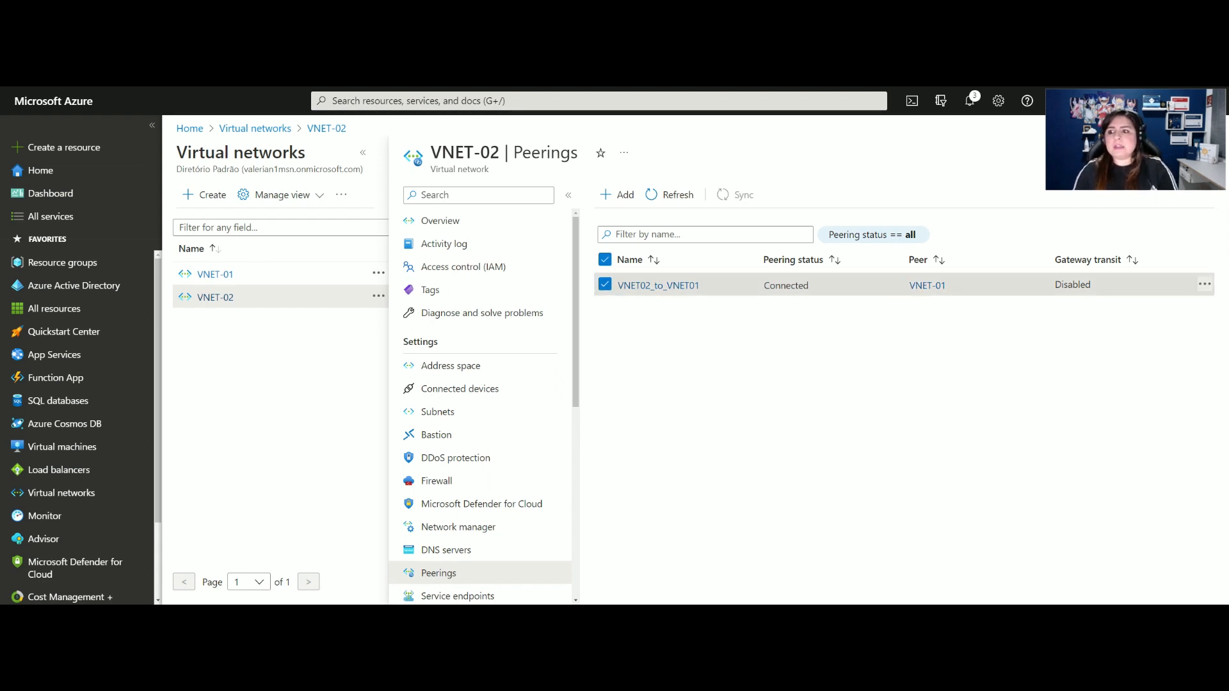
{"action": "left_click", "coordinate": [1204, 284]}
{"action": "left_click", "coordinate": [1099, 298]}
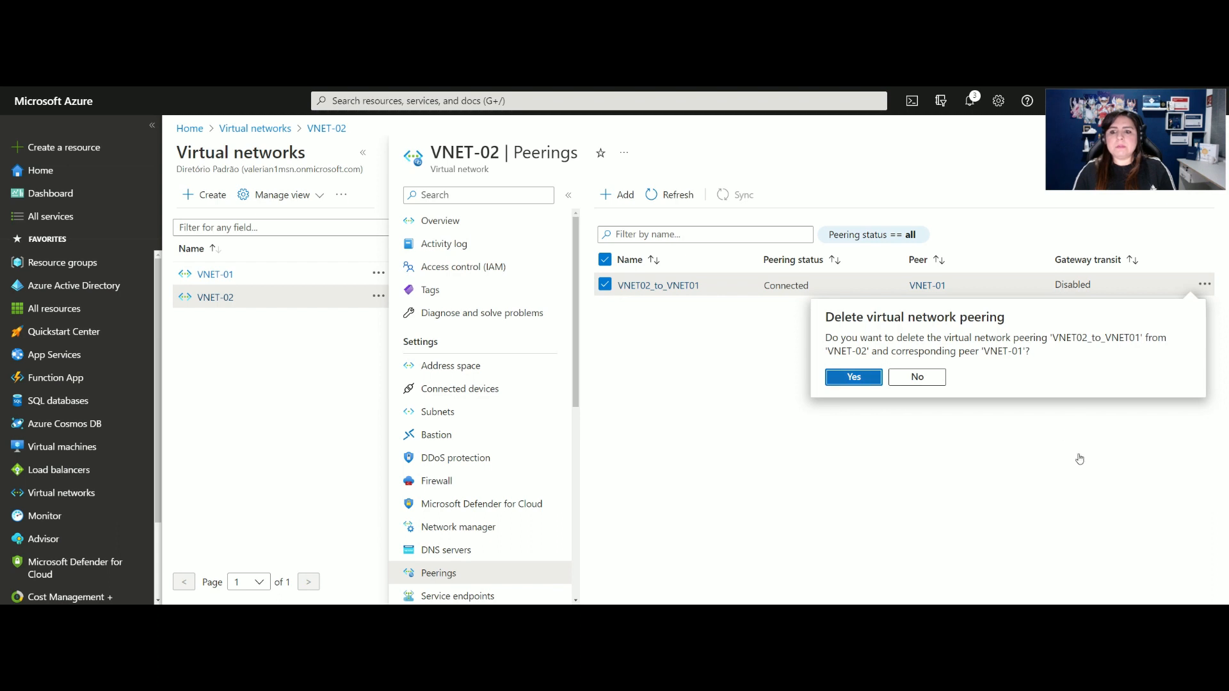
{"action": "key", "text": "Return"}
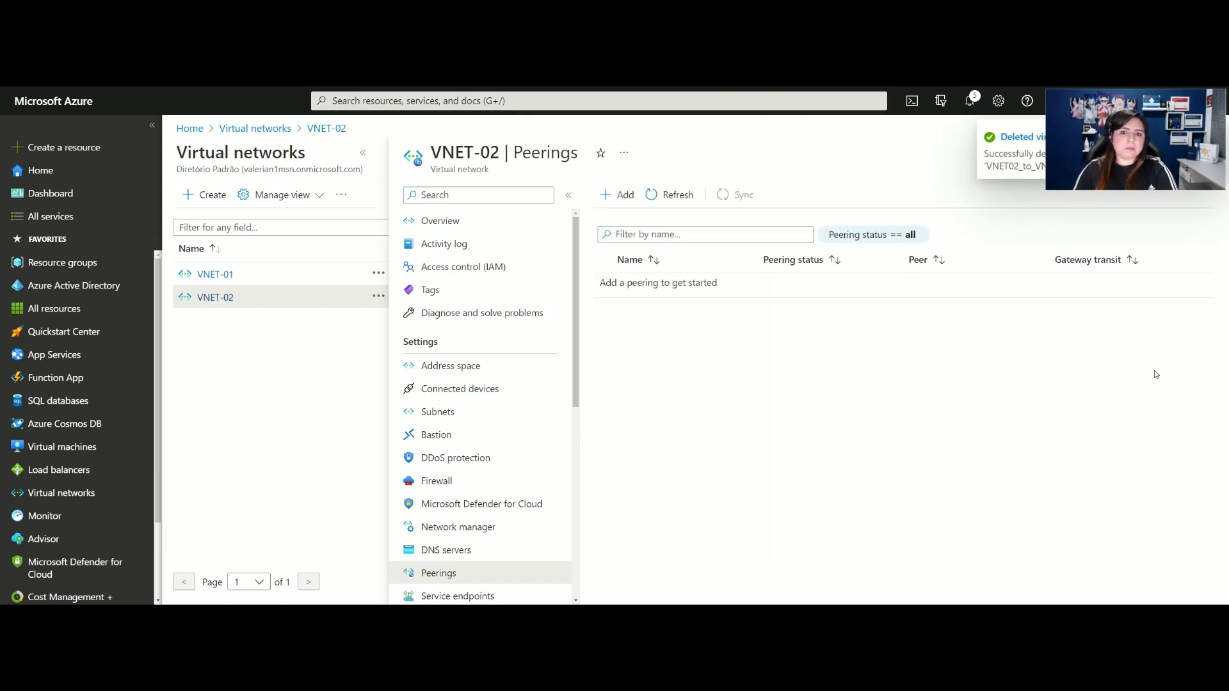
- Check VNET-01's peerings and bring up the machine02 and machine01 remote desktop windows side by side at their latest command prompts
{"action": "left_click", "coordinate": [216, 274]}
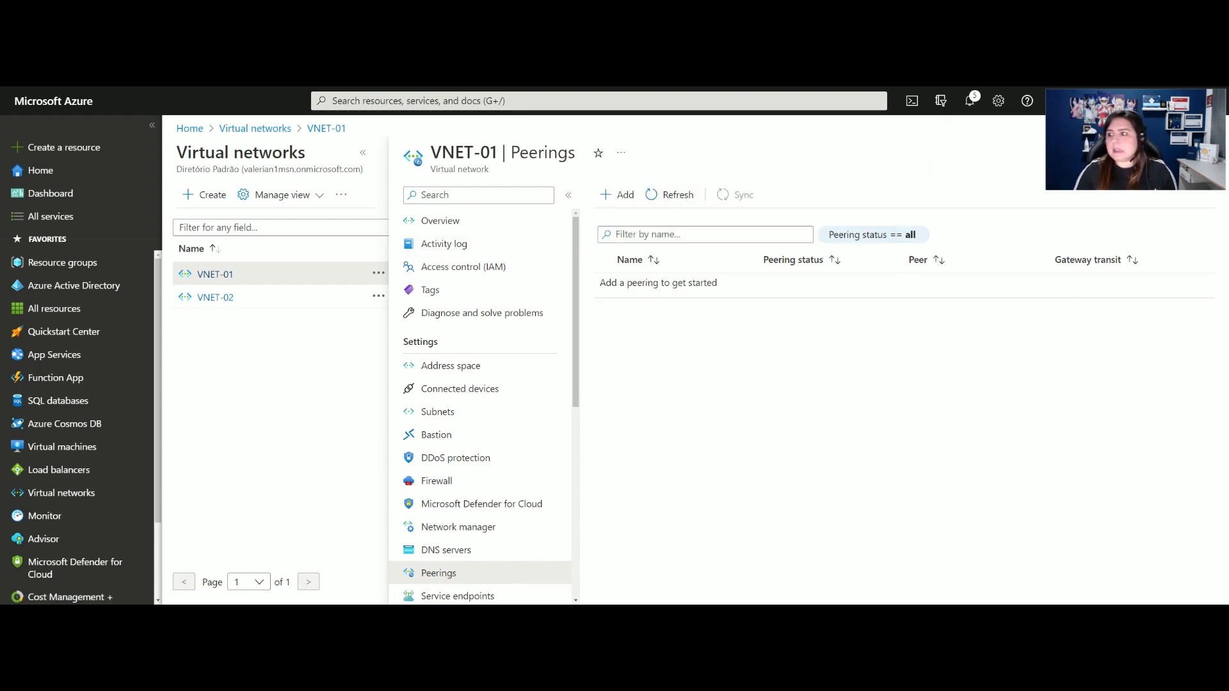
{"action": "key", "text": "alt+Tab"}
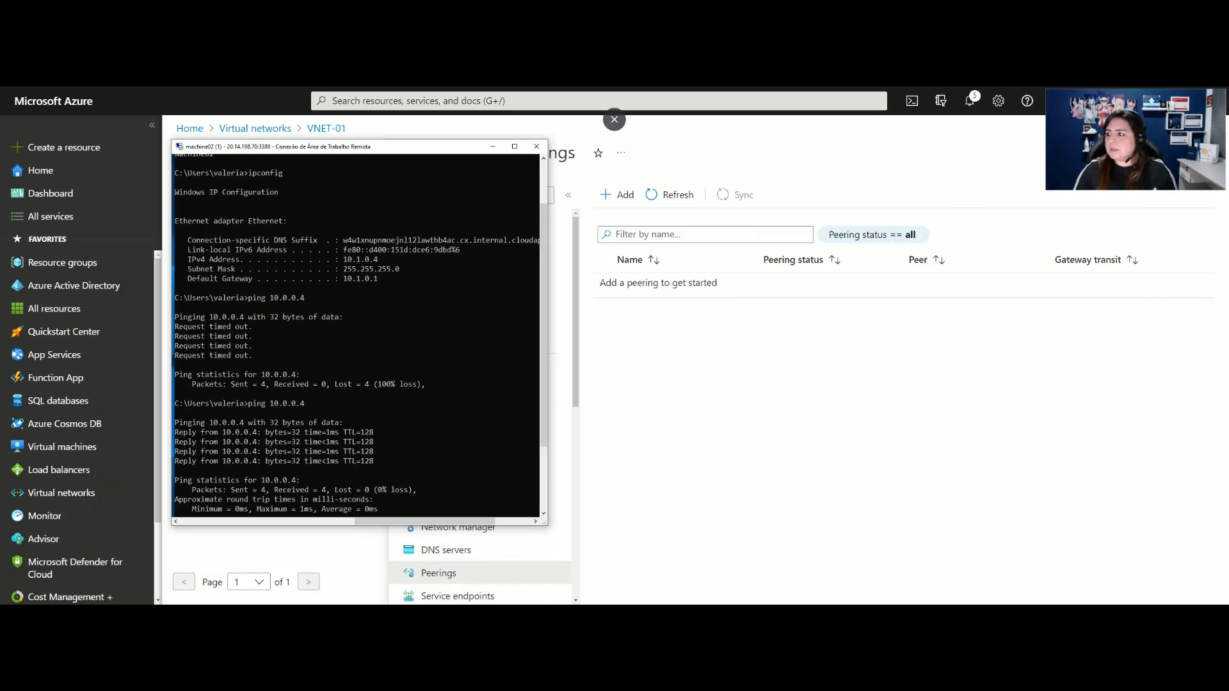
{"action": "left_click_drag", "start_coordinate": [1228, 192], "coordinate": [858, 150]}
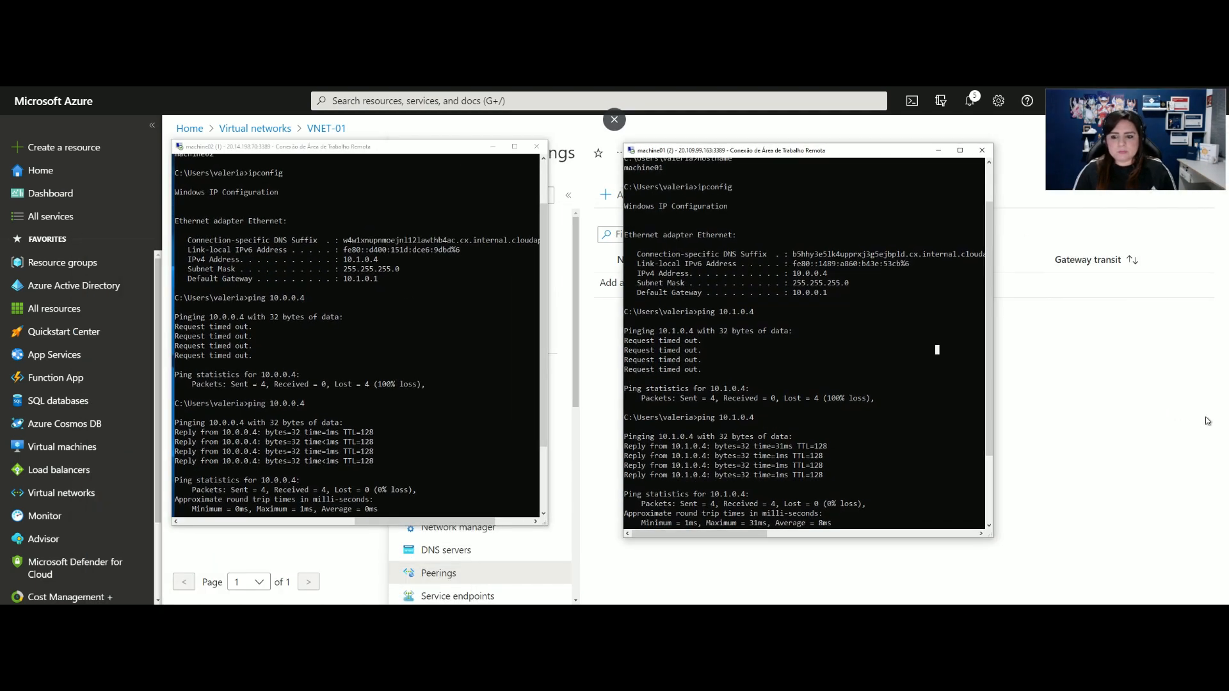
{"action": "scroll", "coordinate": [800, 384], "scroll_direction": "down", "scroll_amount": 3}
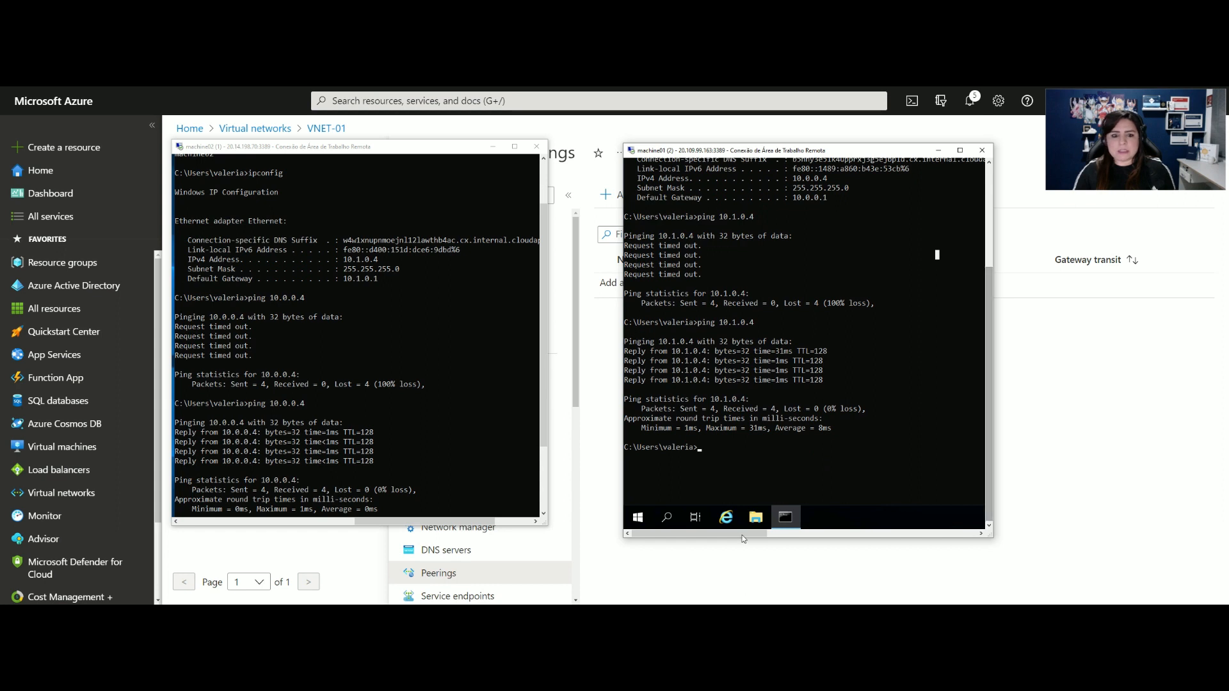
{"action": "left_click_drag", "start_coordinate": [544, 422], "coordinate": [543, 493]}
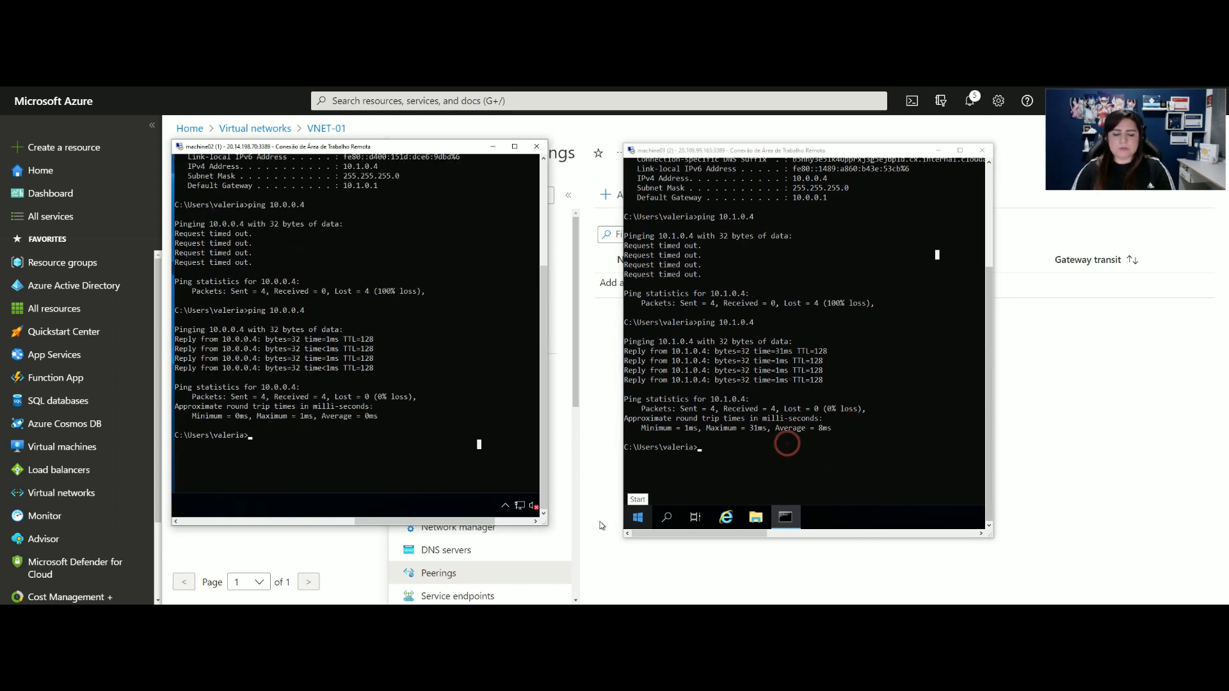
- Retest the connection without the peering by pinging 10.0.0.4 from machine02 and 10.1.0.4 from machine01
{"action": "key", "text": "Up"}
{"action": "key", "text": "Return"}
{"action": "left_click", "coordinate": [816, 399]}
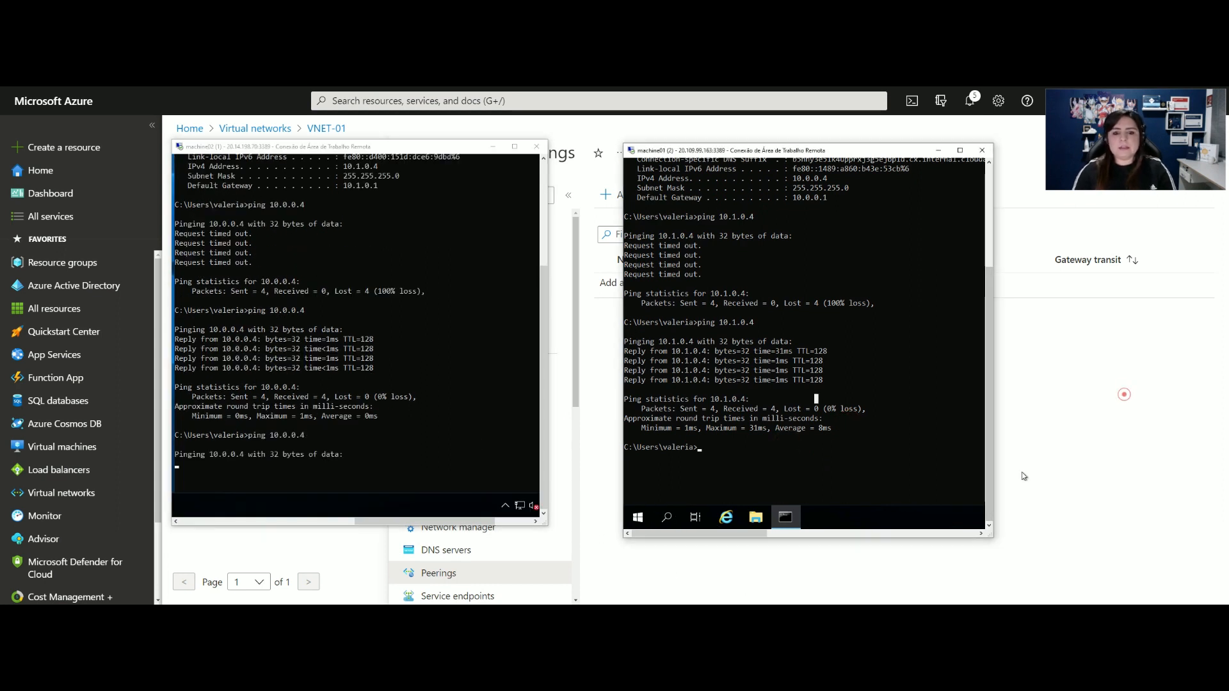
{"action": "key", "text": "Up"}
{"action": "key", "text": "Return"}
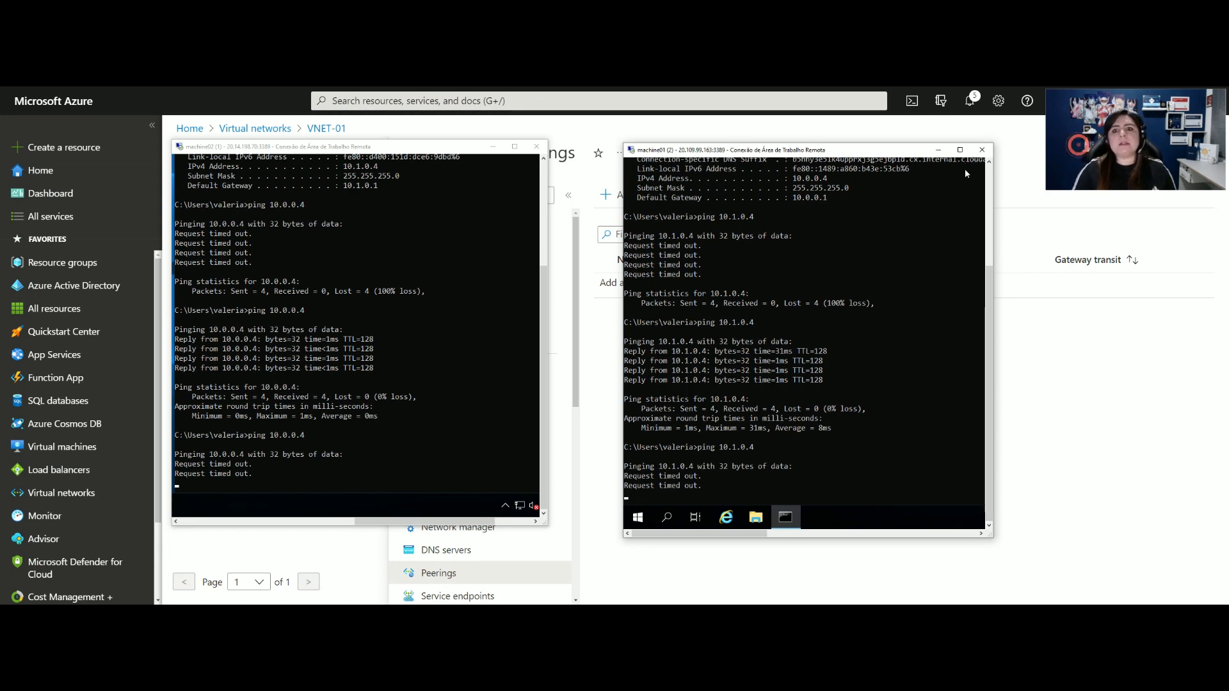
- Minimize the machine01 and machine02 remote desktop windows to return to VNET-01's peerings
{"action": "left_click", "coordinate": [938, 150]}
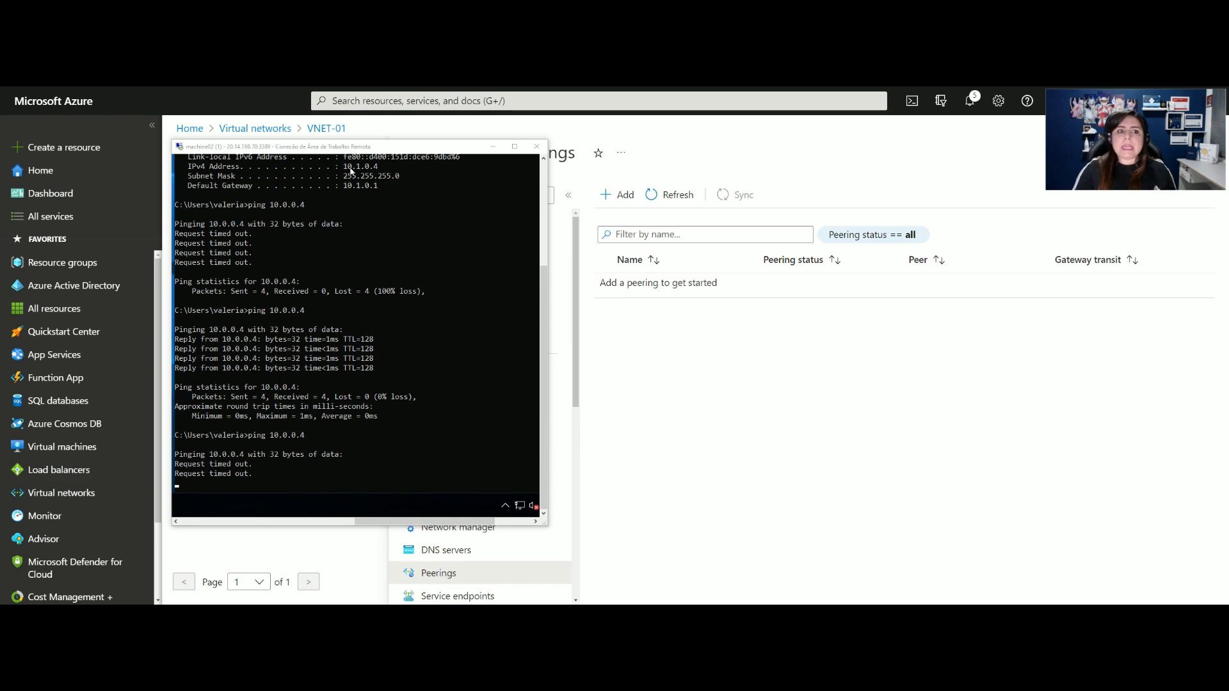
{"action": "left_click_drag", "start_coordinate": [444, 147], "coordinate": [459, 148]}
{"action": "left_click", "coordinate": [590, 148]}
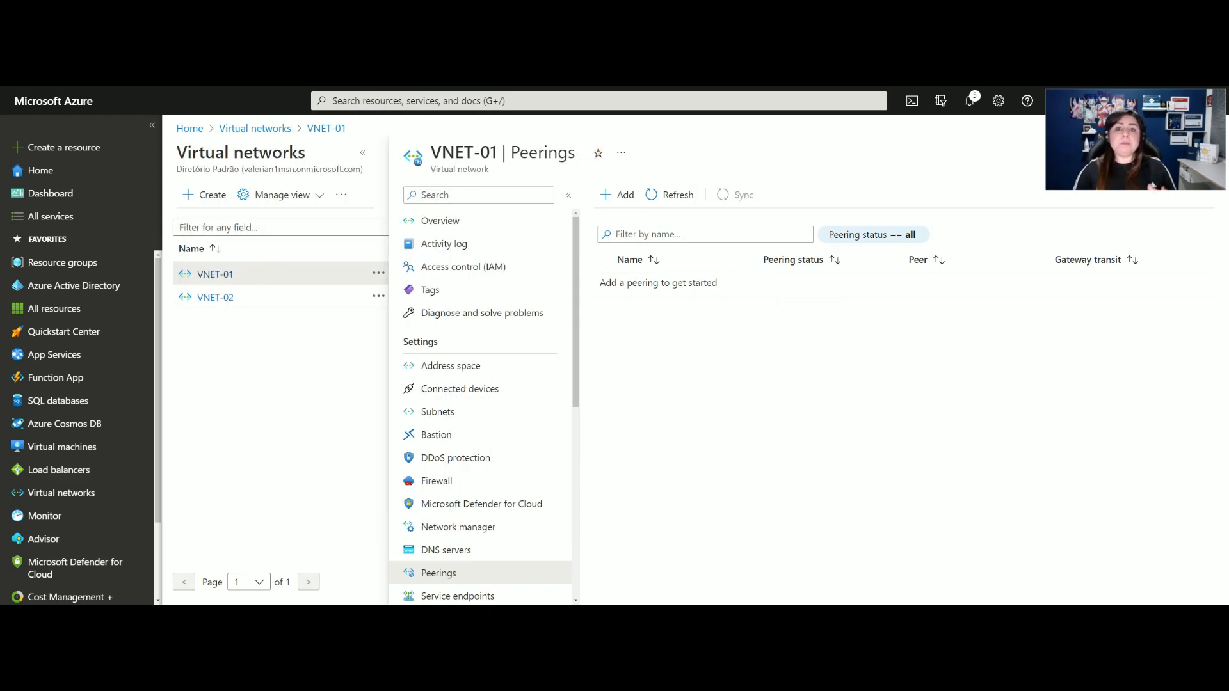